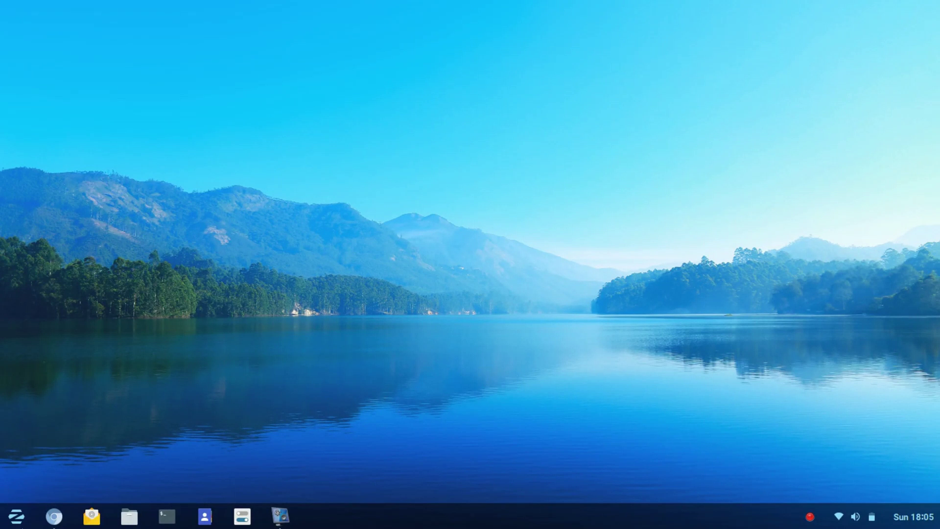
# Step: Open the applications menu, browse the Games category, try the search field, then close it
pyautogui.click(20, 520)
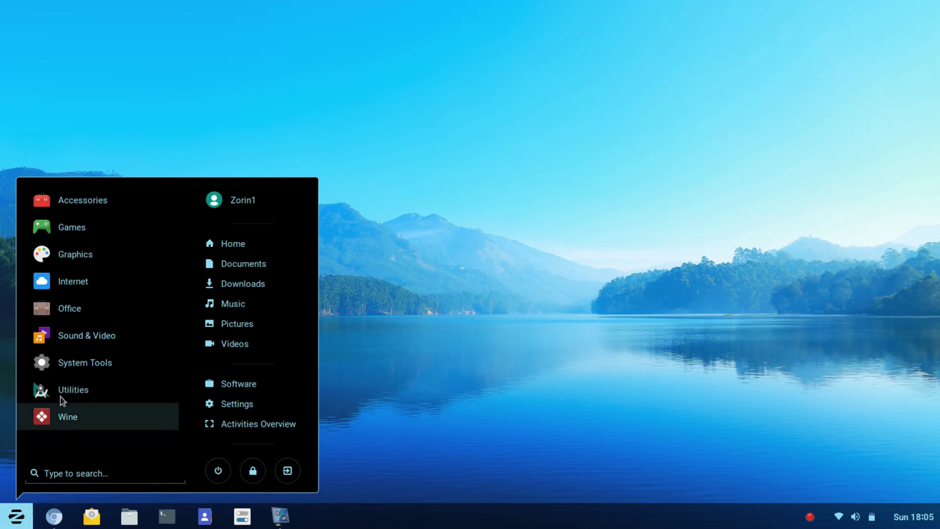
pyautogui.click(75, 229)
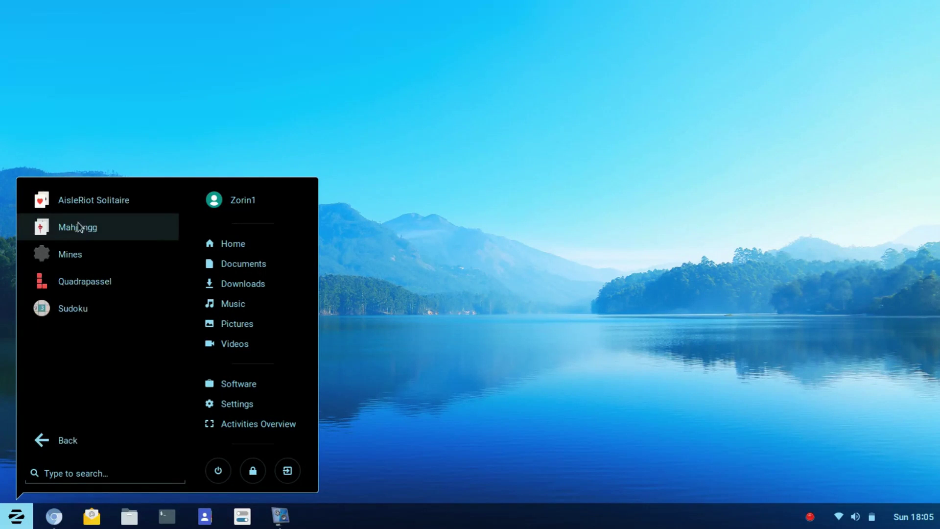
pyautogui.click(42, 442)
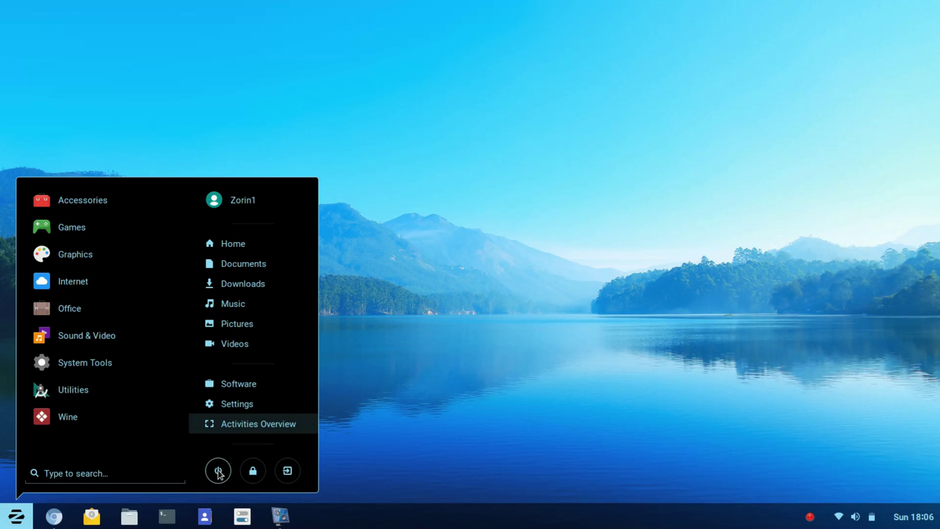
pyautogui.click(76, 474)
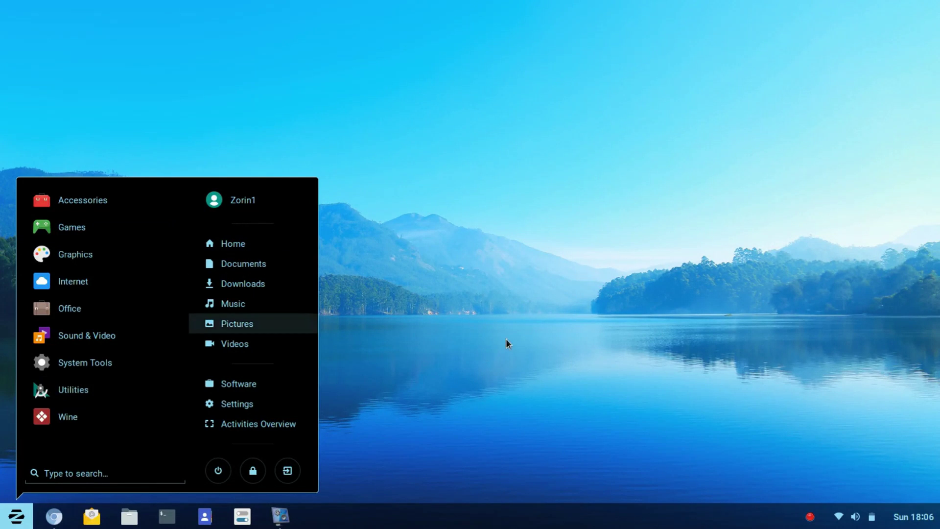
pyautogui.click(511, 367)
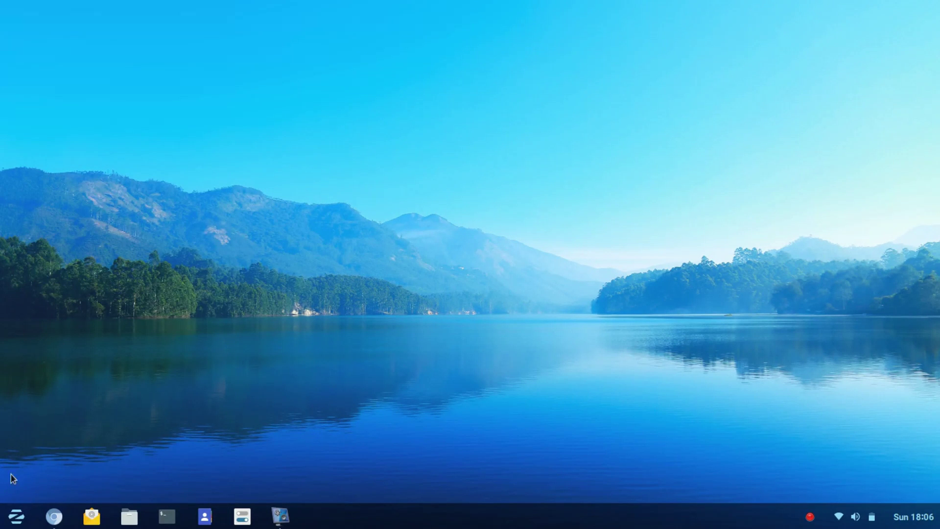
# Step: Reopen and dismiss the menu once more, then bring the applications menu back up
pyautogui.click(20, 517)
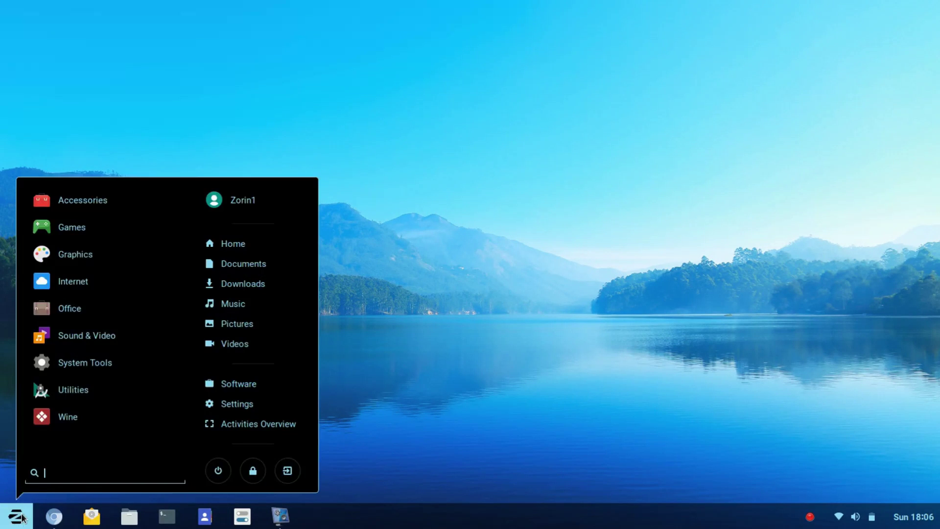
pyautogui.click(417, 520)
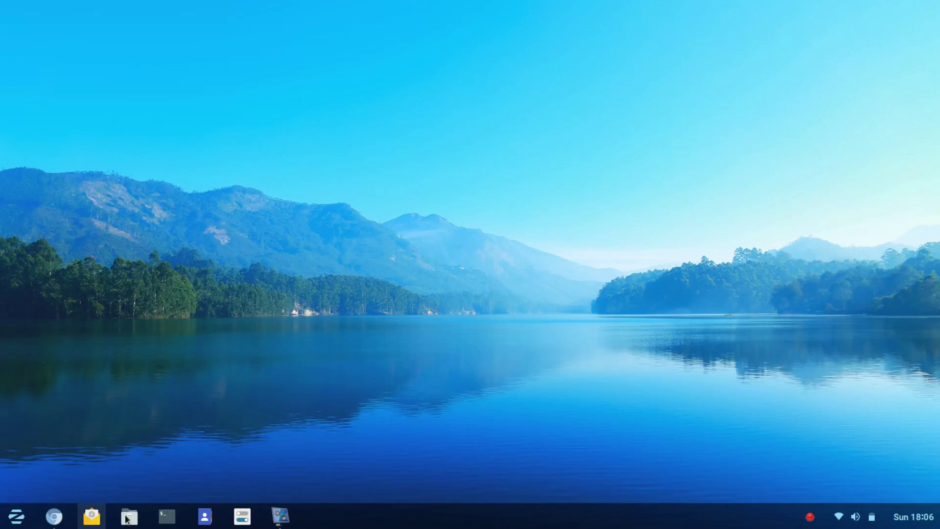
pyautogui.moveTo(285, 523)
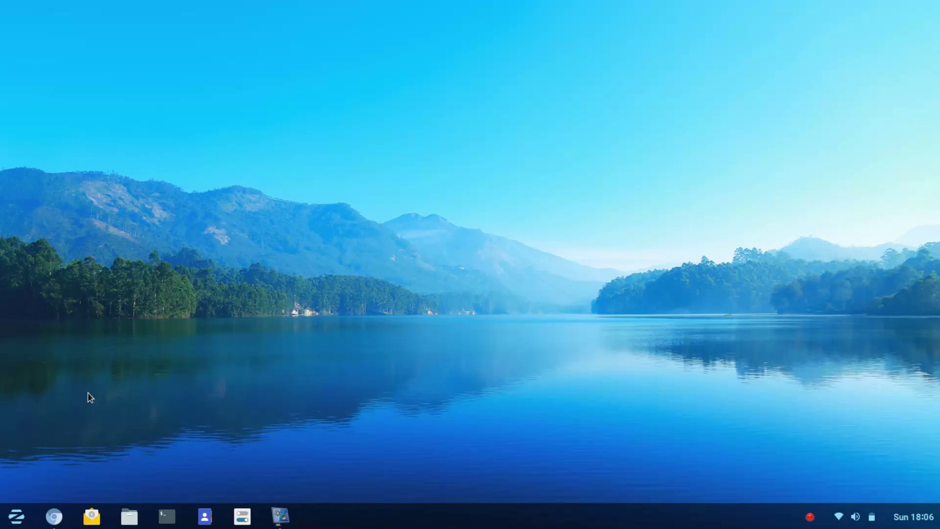
pyautogui.click(15, 517)
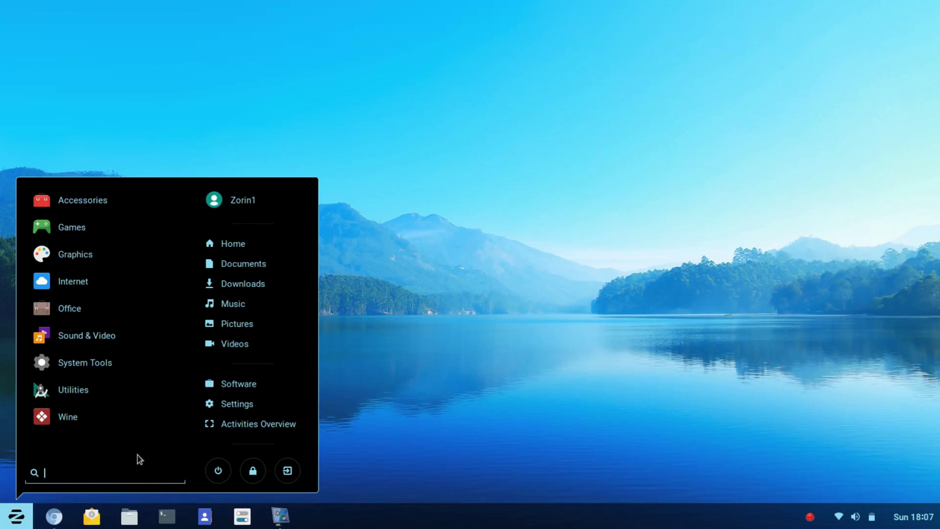
# Step: Add Firefox Web Browser from the Internet category to the favorites
pyautogui.click(77, 285)
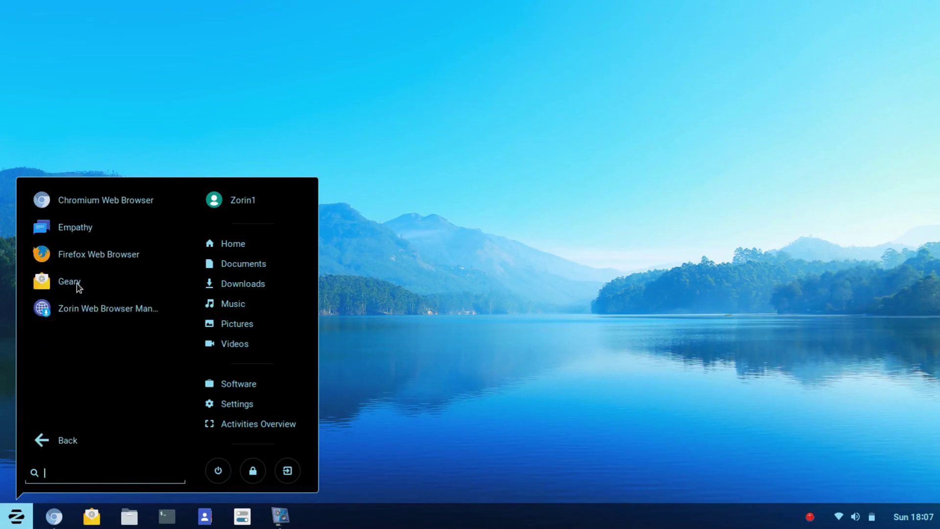
pyautogui.rightClick(77, 285)
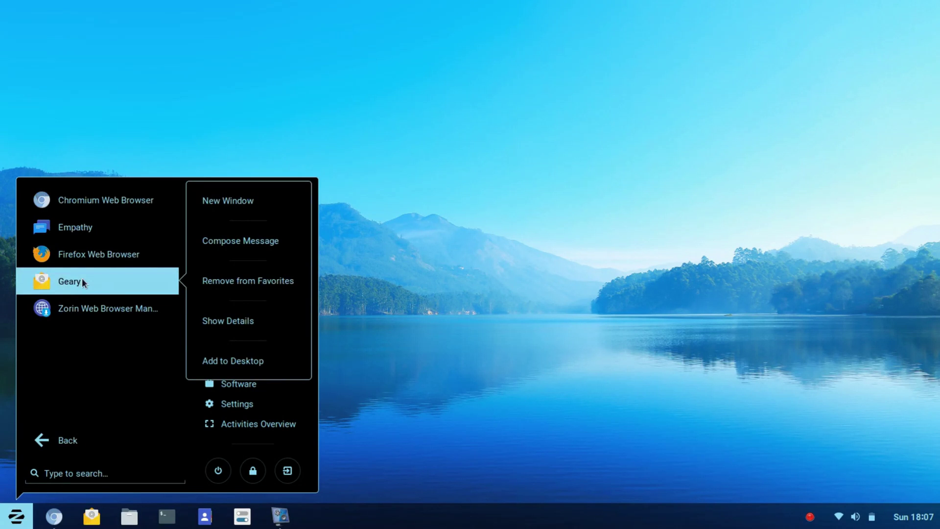
pyautogui.rightClick(83, 257)
pyautogui.rightClick(84, 254)
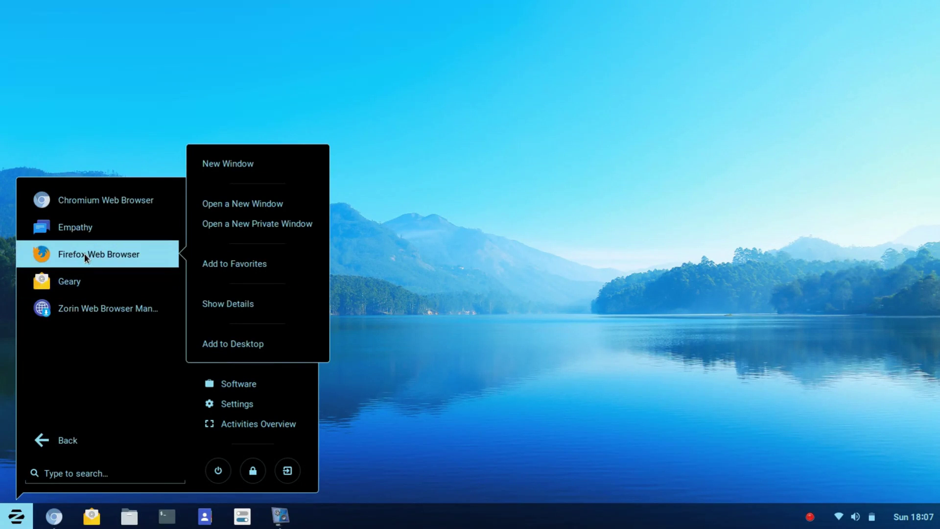
pyautogui.click(265, 262)
# Step: Close the menu and remove the pinned Firefox from the taskbar favorites
pyautogui.click(411, 343)
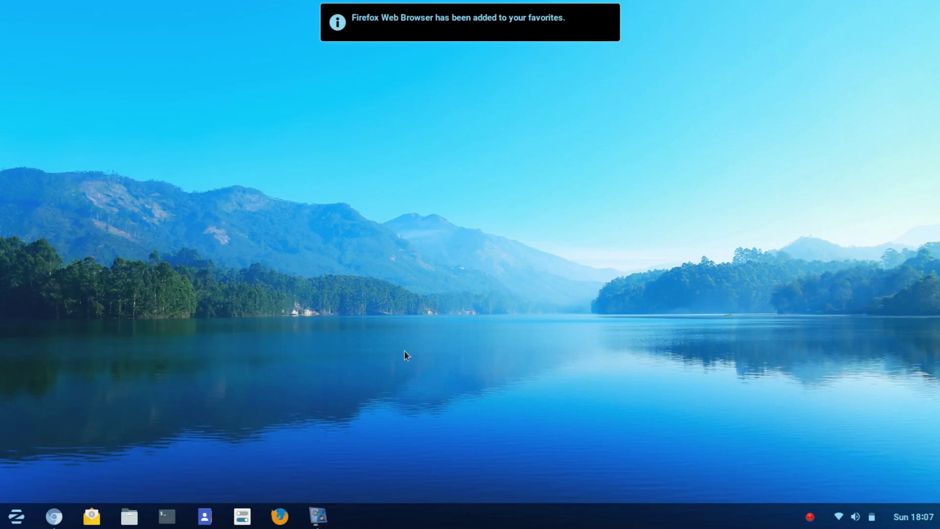
pyautogui.rightClick(284, 519)
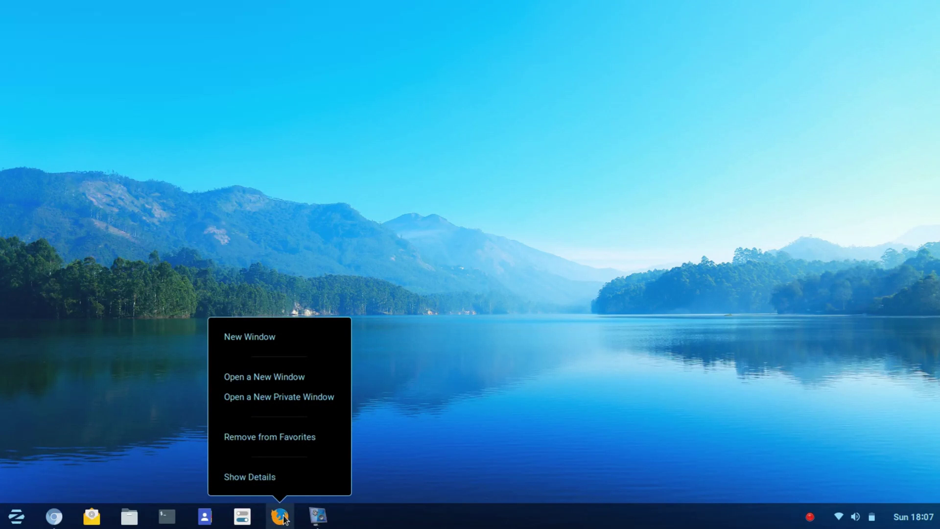
pyautogui.click(290, 442)
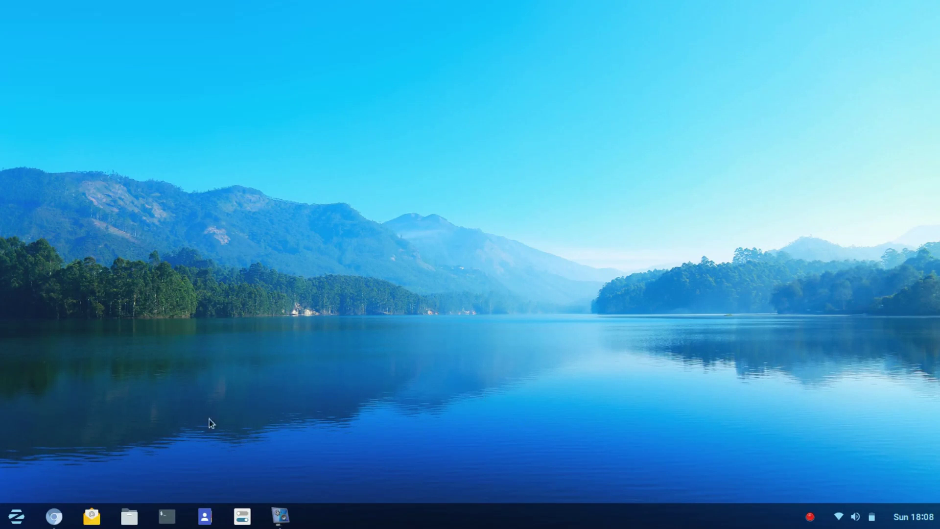
# Step: Open Settings from the right column of the Zorin menu
pyautogui.click(16, 518)
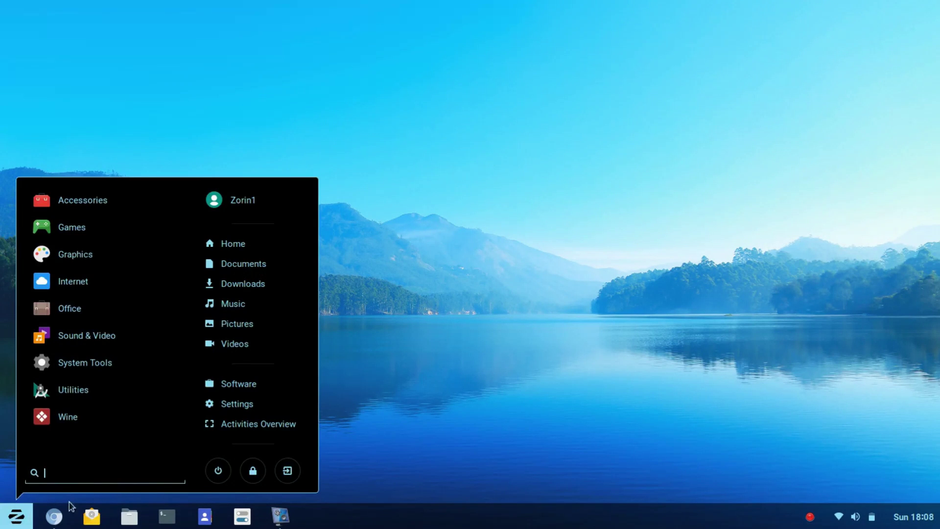
pyautogui.click(240, 408)
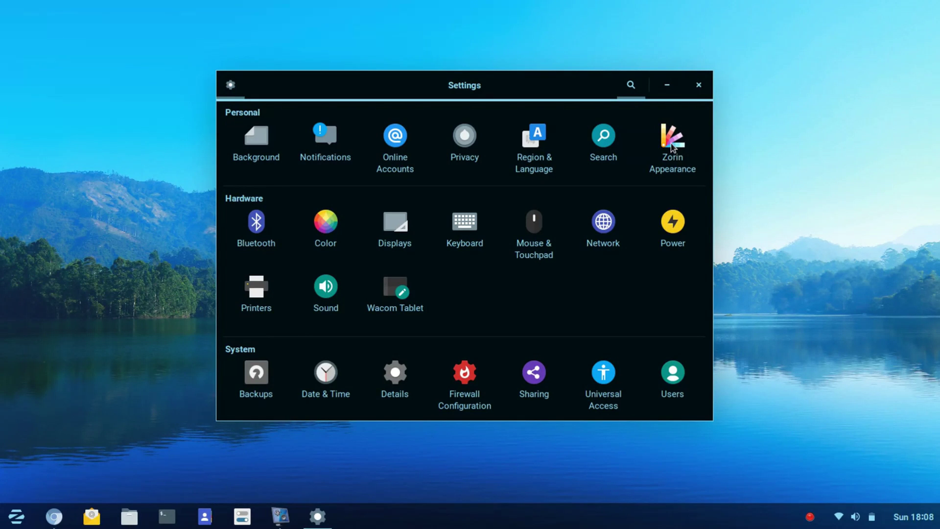
# Step: Open Zorin Appearance and scroll through its Desktop layout, icon and interface options
pyautogui.click(674, 148)
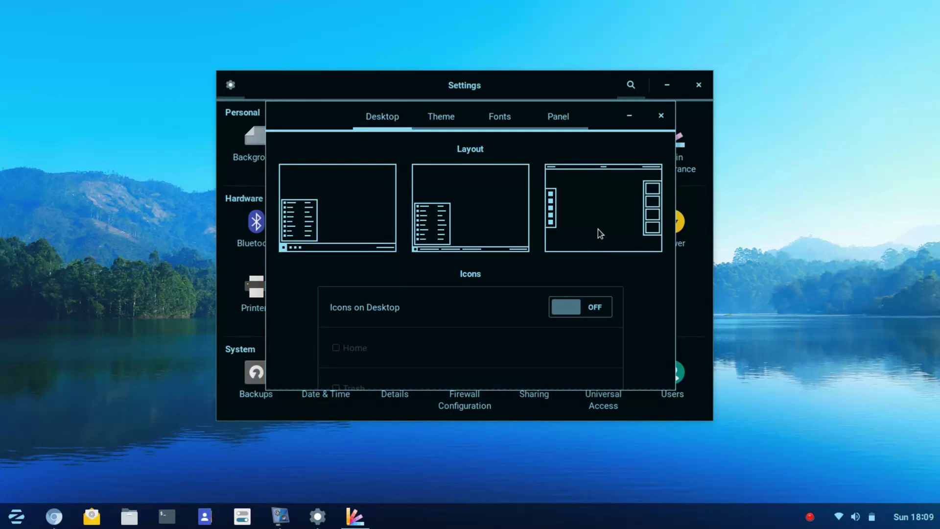
pyautogui.scroll(-5, 642, 306)
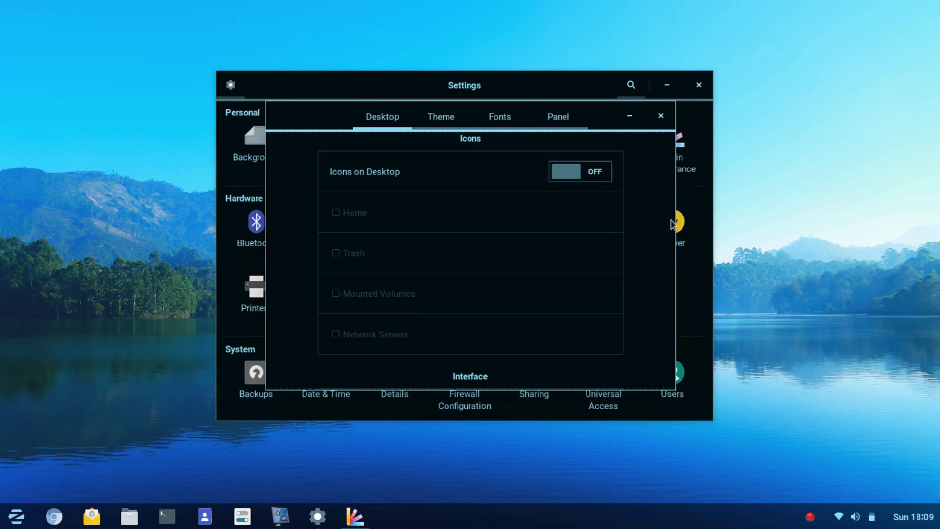
pyautogui.scroll(-3, 653, 238)
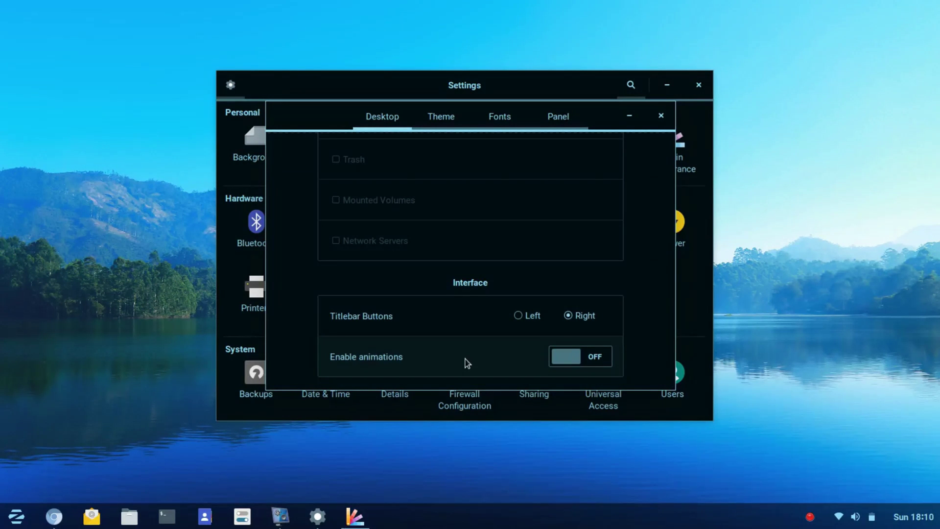
# Step: Apply the dark Zorin theme with the mint-green accent from the Theme tab
pyautogui.click(454, 121)
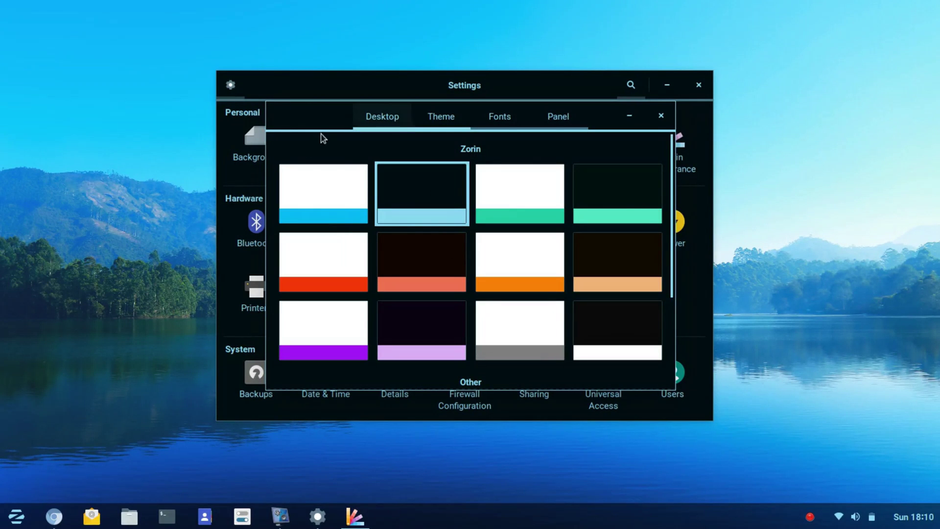
pyautogui.click(596, 192)
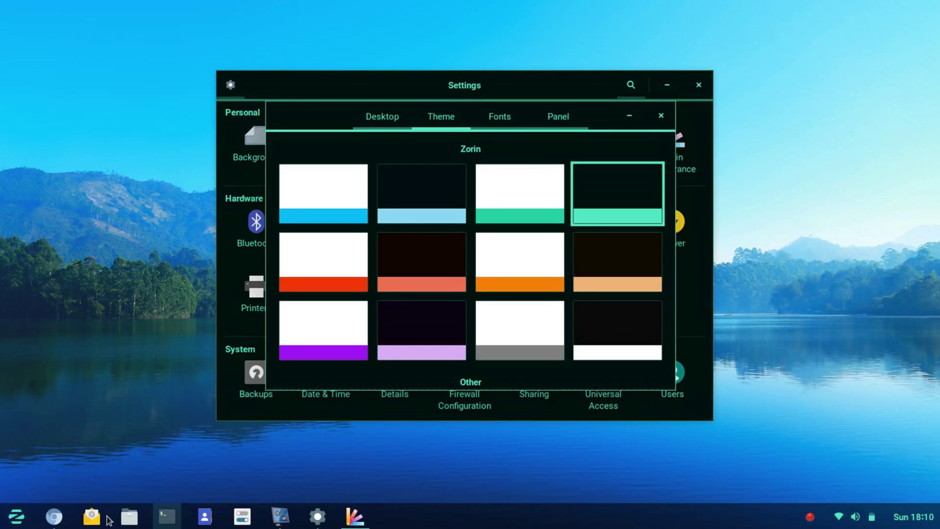
pyautogui.click(129, 517)
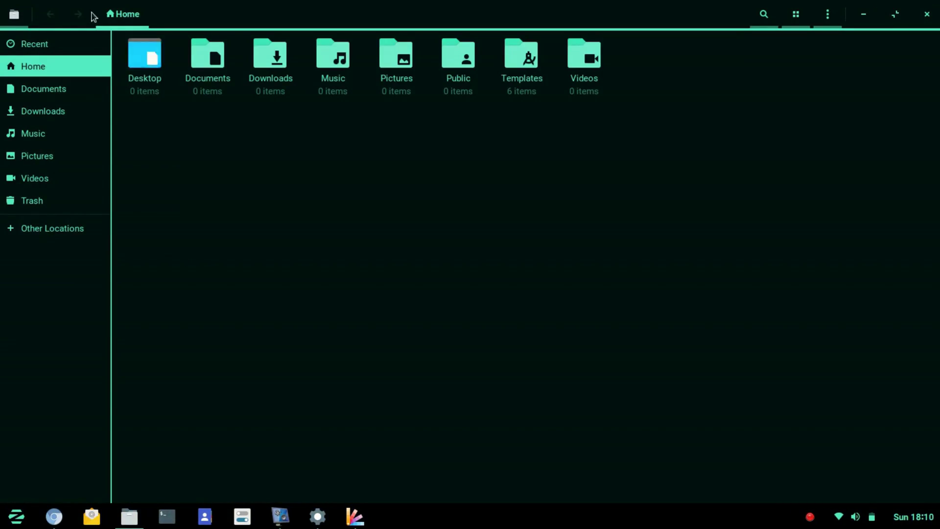
pyautogui.click(927, 15)
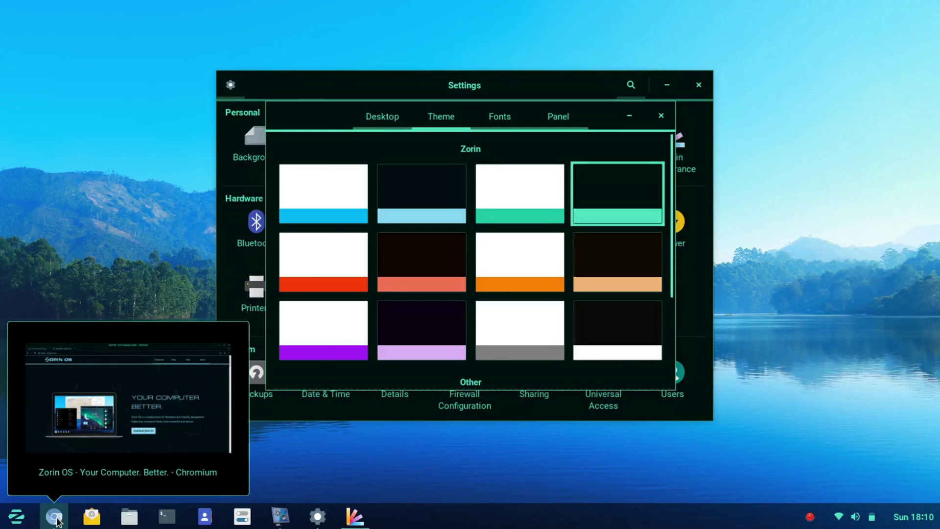
pyautogui.click(55, 518)
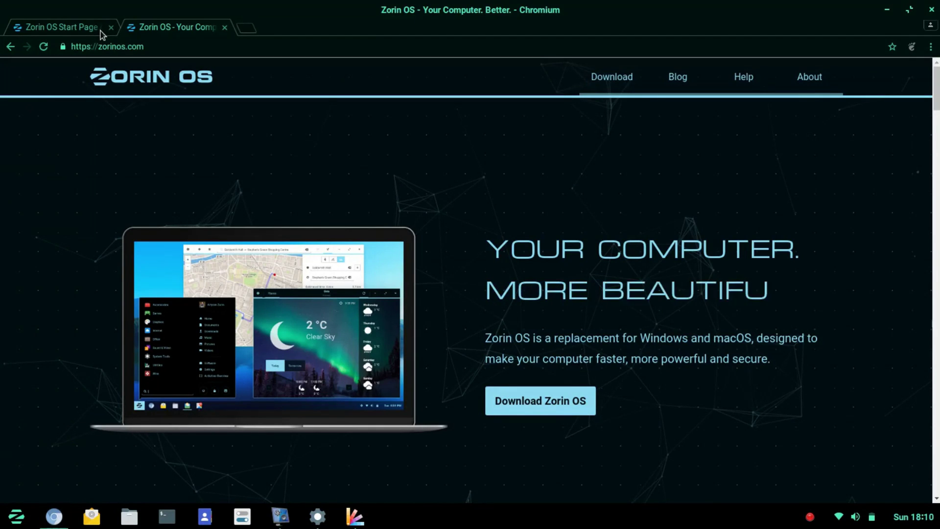
pyautogui.click(74, 26)
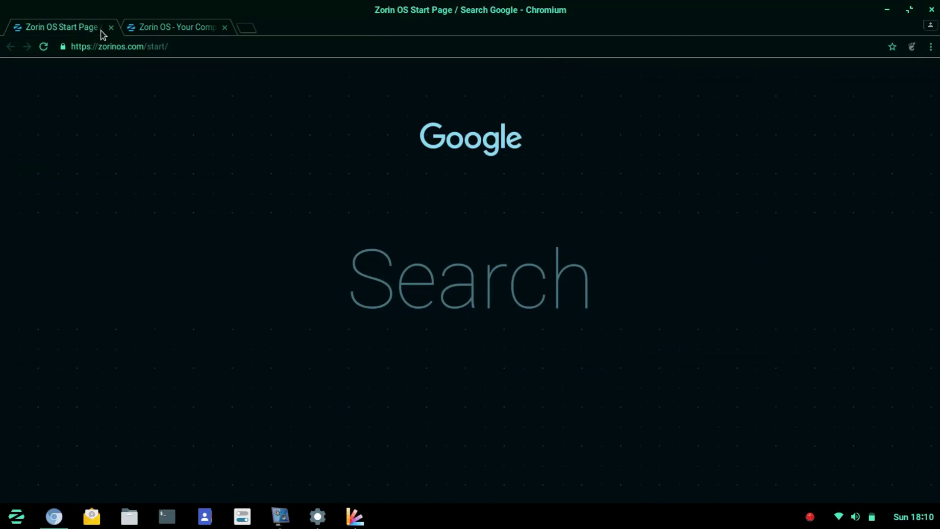
pyautogui.moveTo(424, 169)
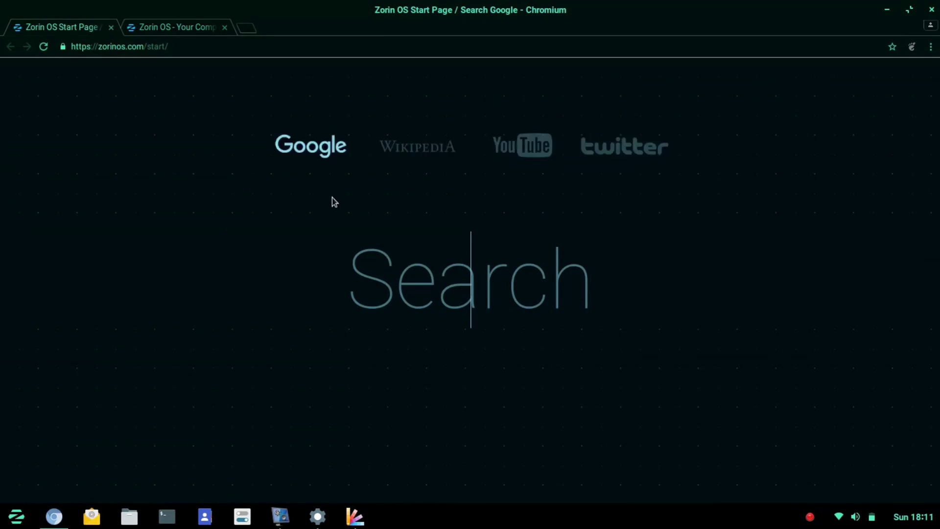
pyautogui.moveTo(556, 159)
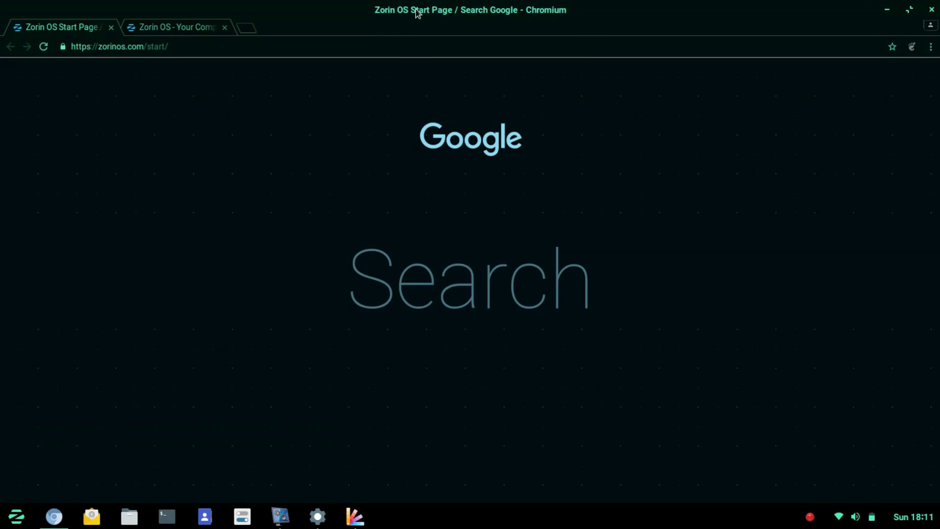
# Step: Apply the white-and-blue Zorin theme and check its lighter look in Chromium
pyautogui.click(888, 16)
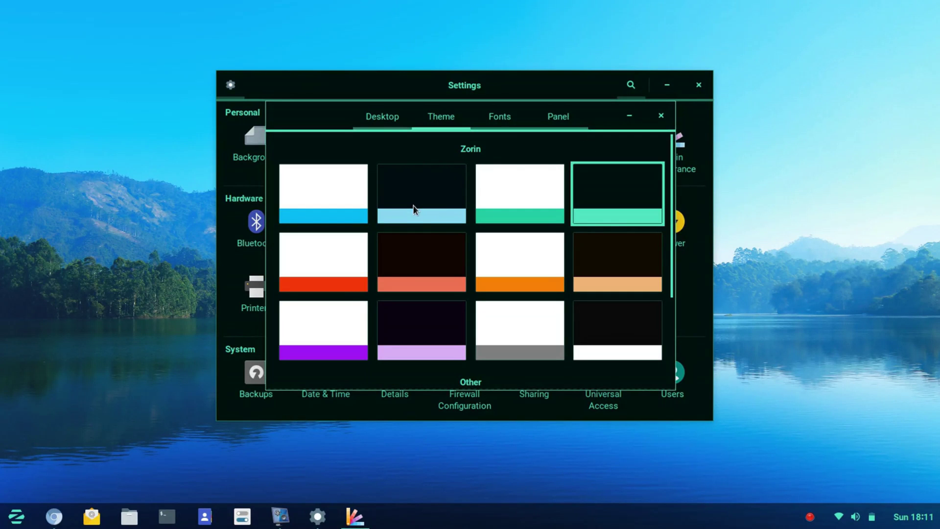
pyautogui.click(350, 198)
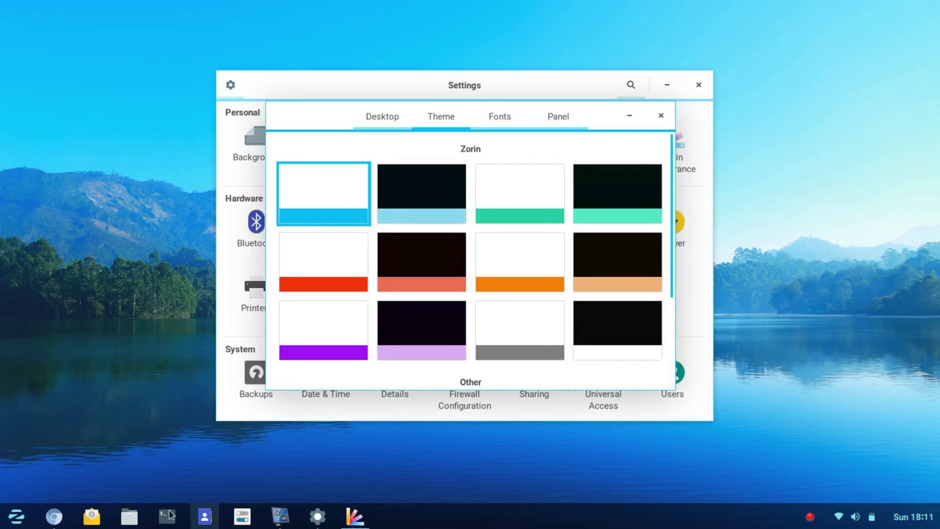
pyautogui.click(54, 516)
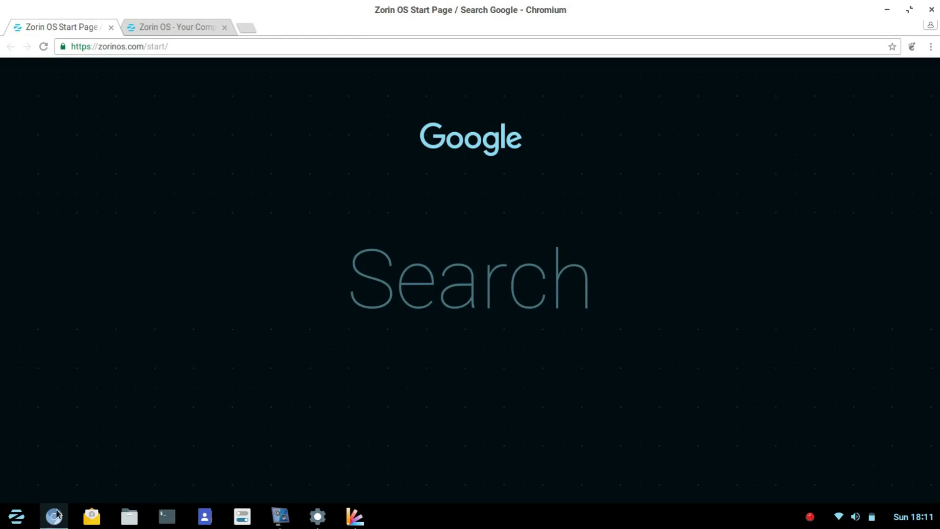
# Step: Hide Chromium and show the Fonts page with Roboto, Sans and Roboto Mono at size 11
pyautogui.click(887, 9)
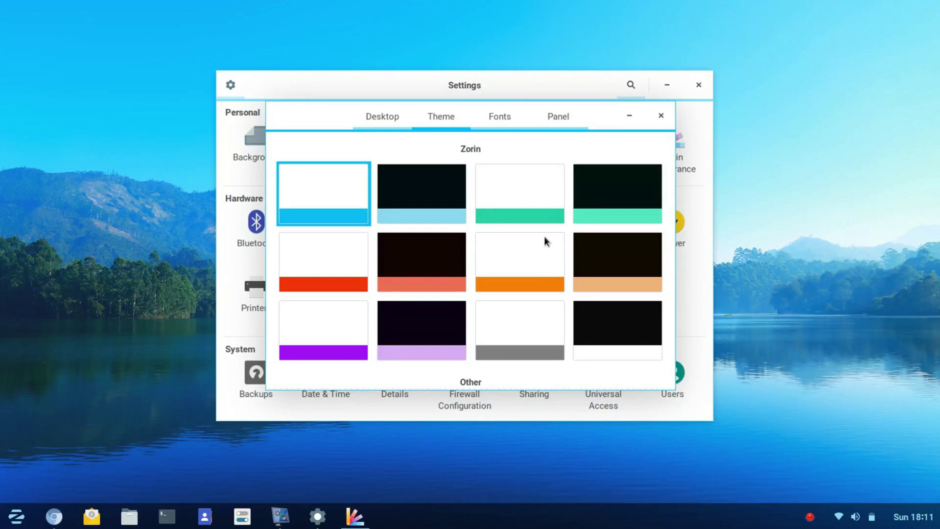
pyautogui.click(500, 118)
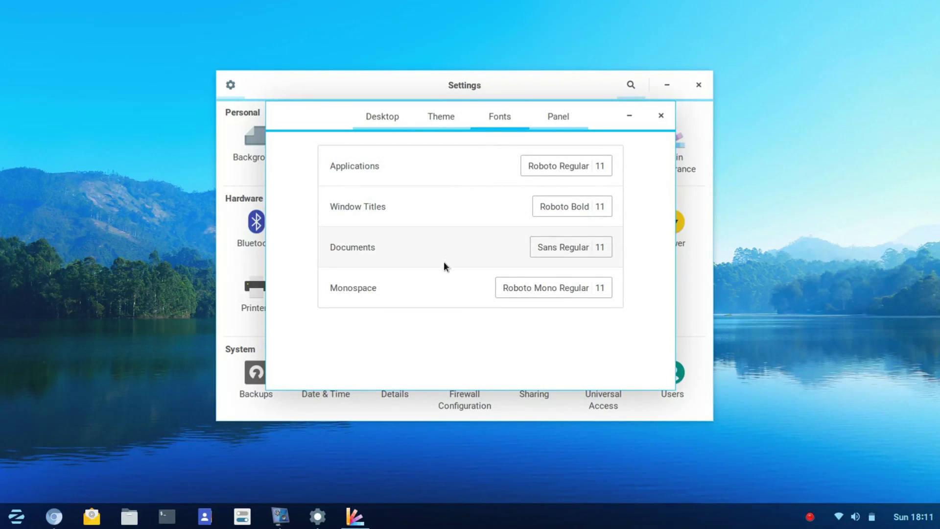
# Step: Look over the Panel tab settings, then close the Settings window
pyautogui.click(562, 118)
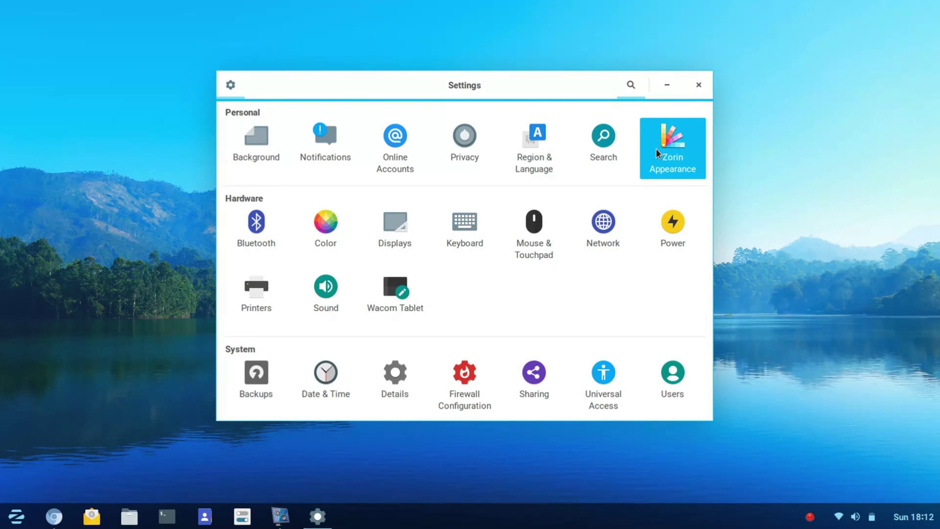
pyautogui.click(699, 85)
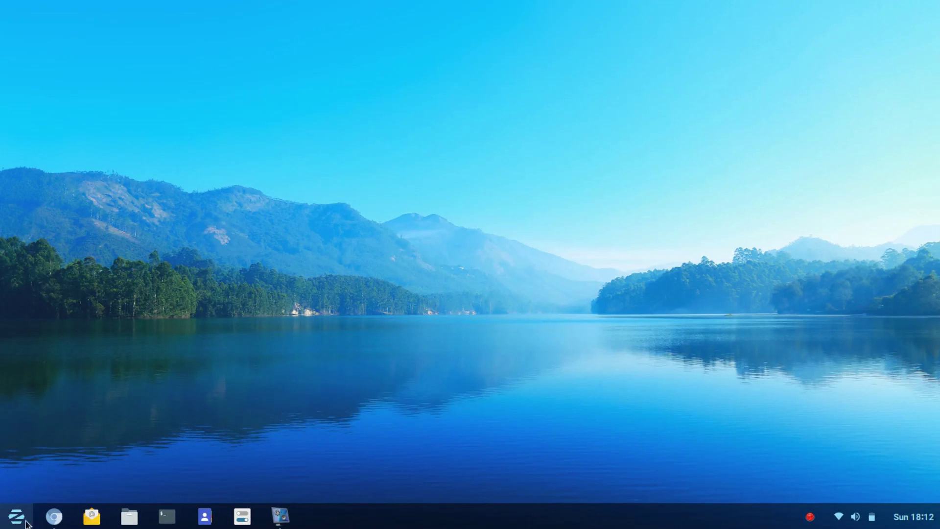
# Step: Restore Chromium, switch to the zorinos.com tab and scroll through the homepage
pyautogui.click(53, 518)
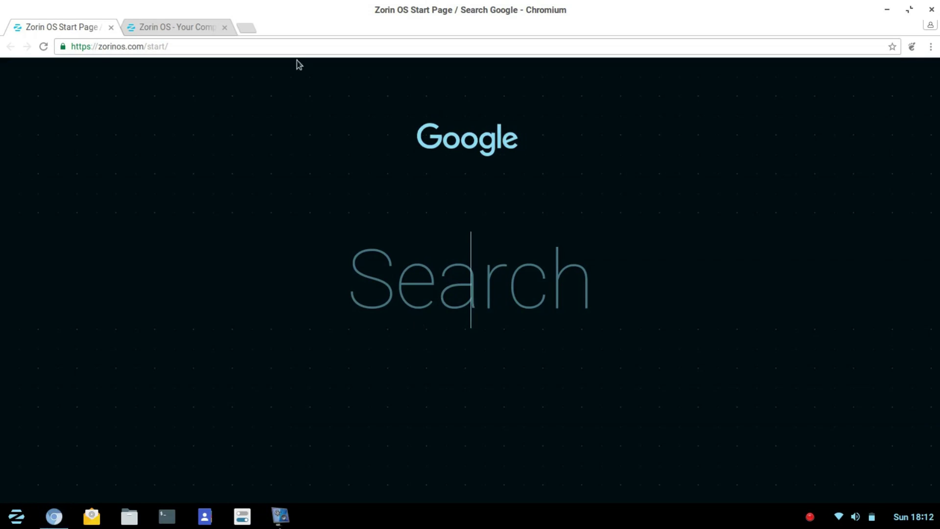
pyautogui.click(191, 28)
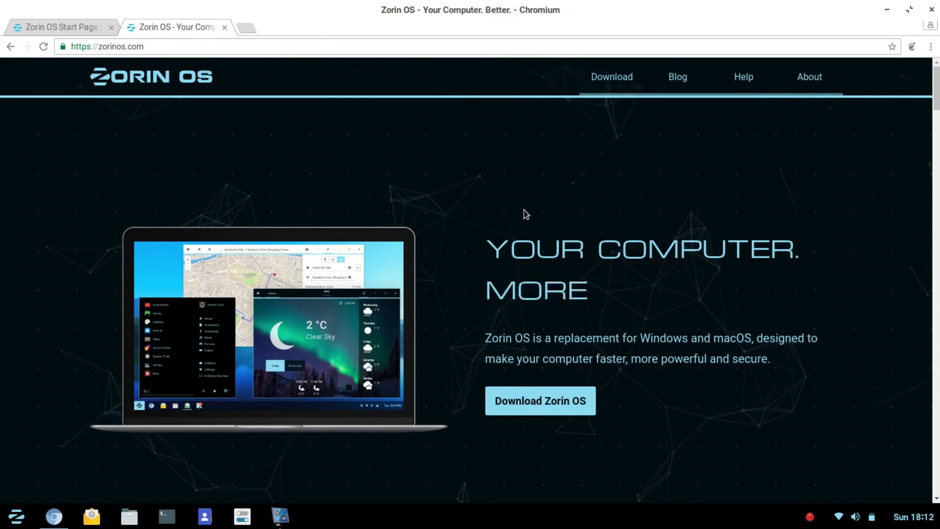
pyautogui.scroll(-5, 562, 206)
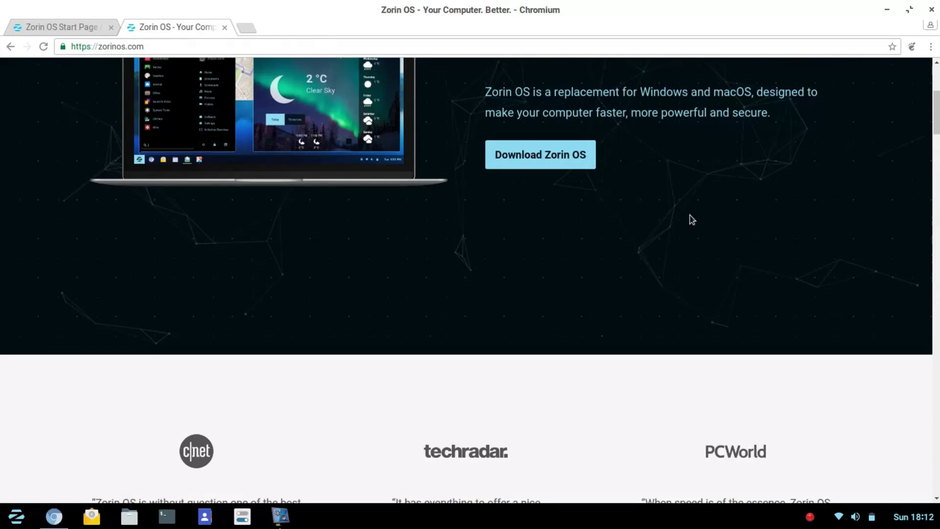
pyautogui.scroll(-10, 640, 251)
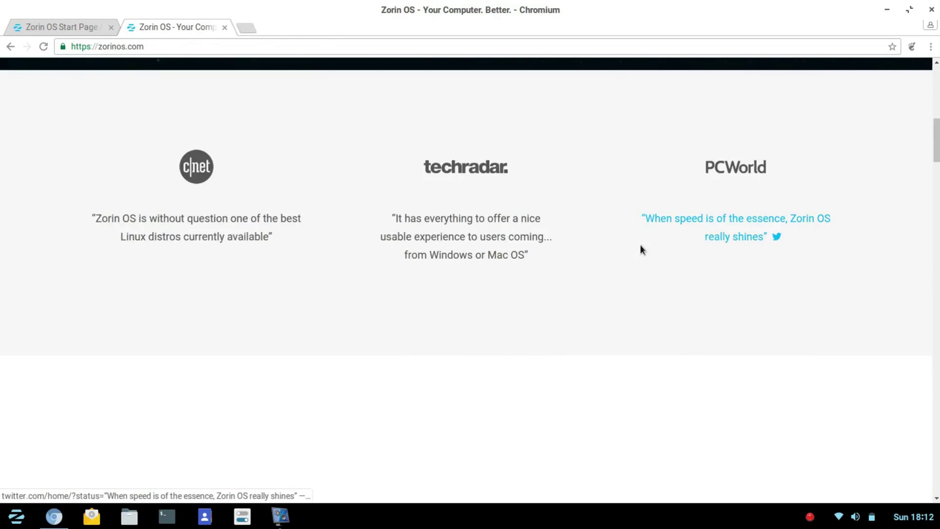
pyautogui.scroll(8, 641, 250)
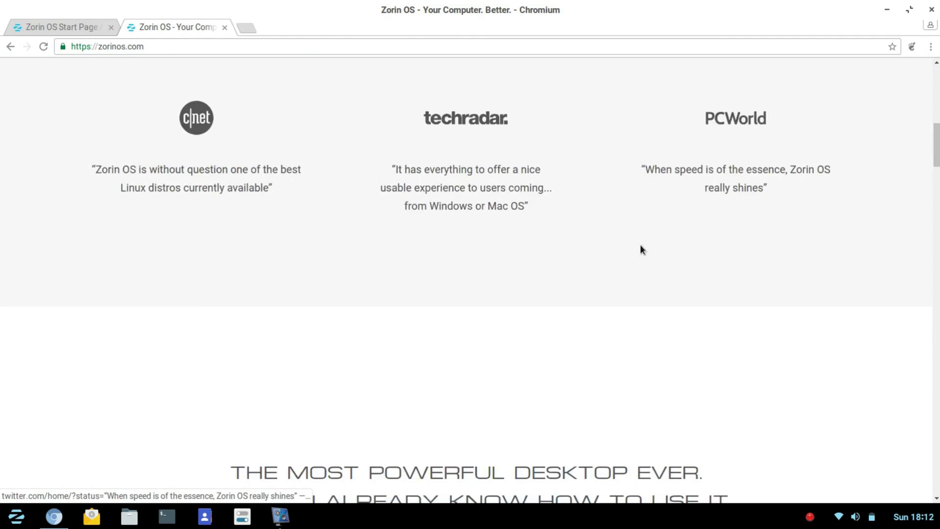
pyautogui.scroll(8, 640, 249)
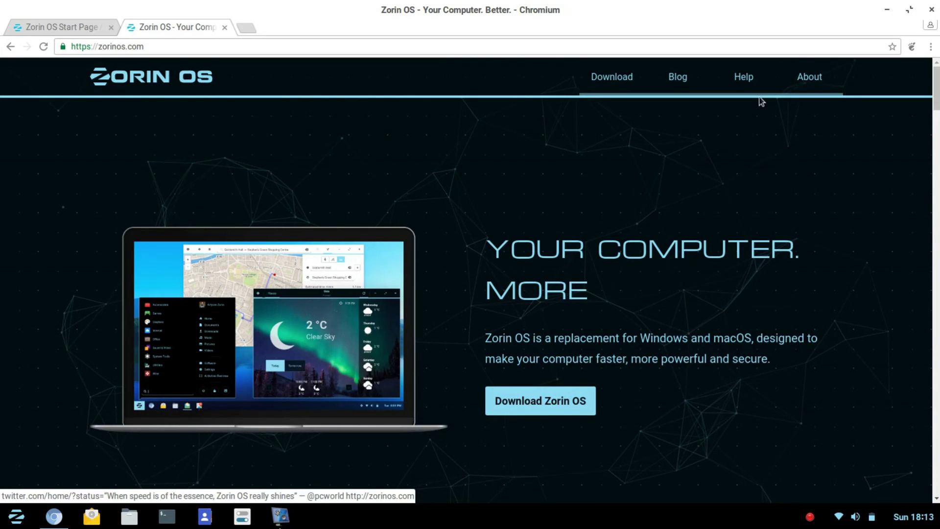
# Step: Go to the Zorin OS Help page and scroll through its Get Started guide cards
pyautogui.click(750, 81)
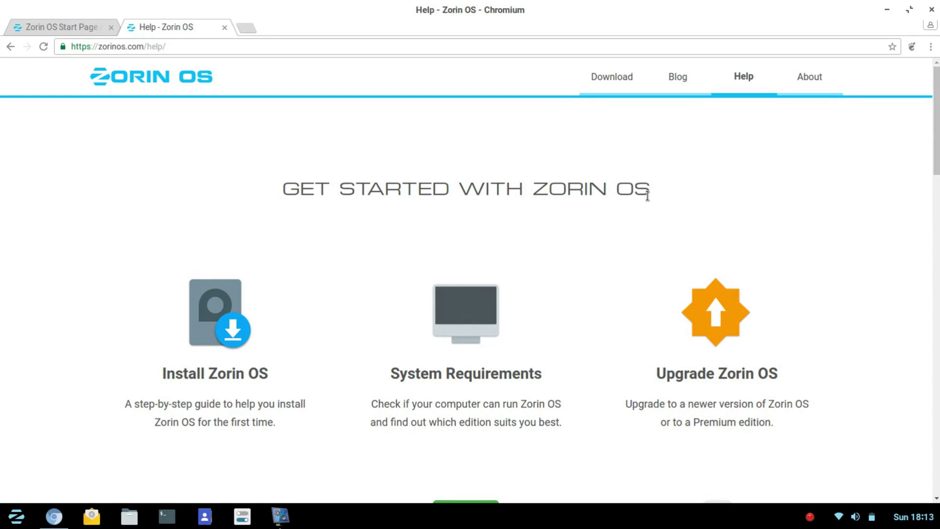
pyautogui.scroll(-3, 606, 225)
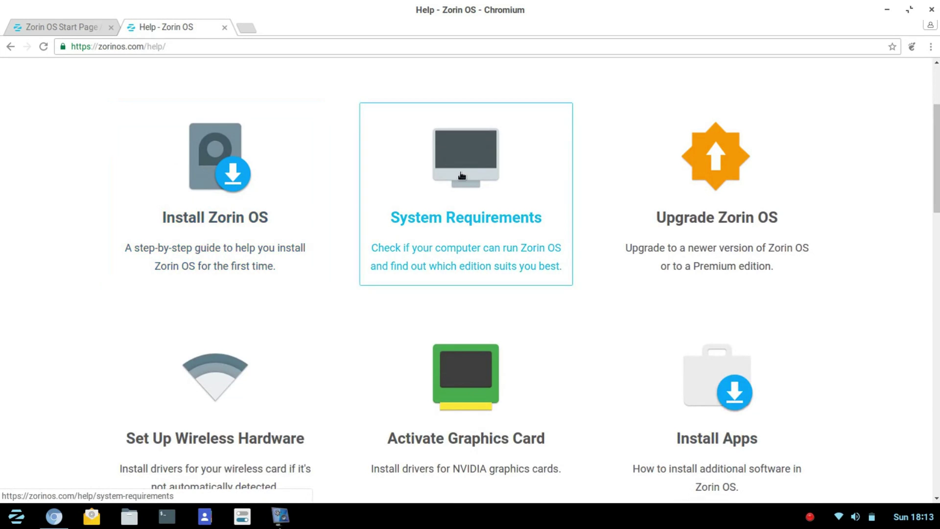
pyautogui.scroll(-3, 581, 224)
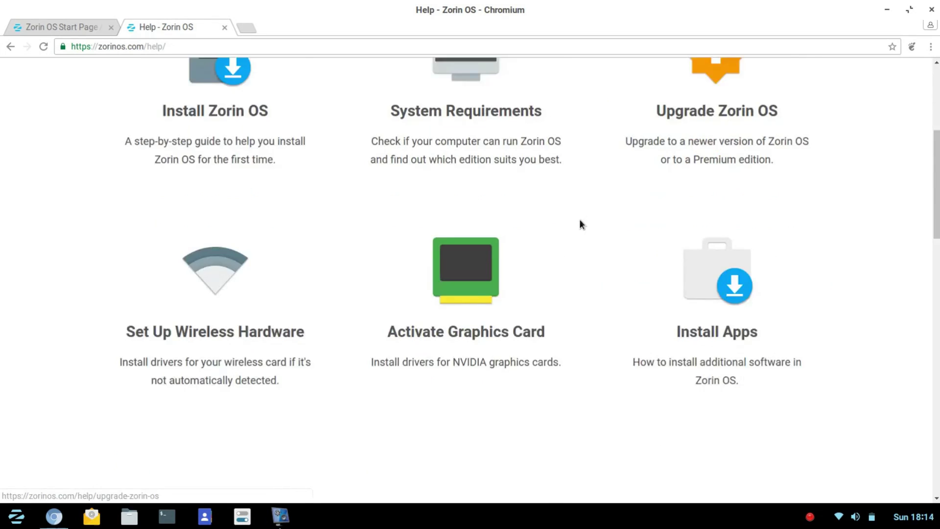
pyautogui.scroll(-2, 579, 225)
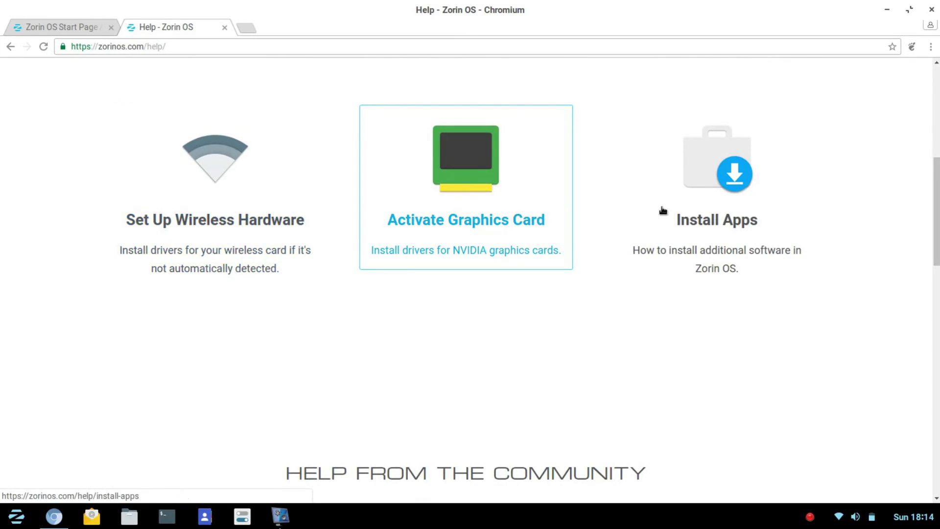
pyautogui.scroll(-7, 615, 337)
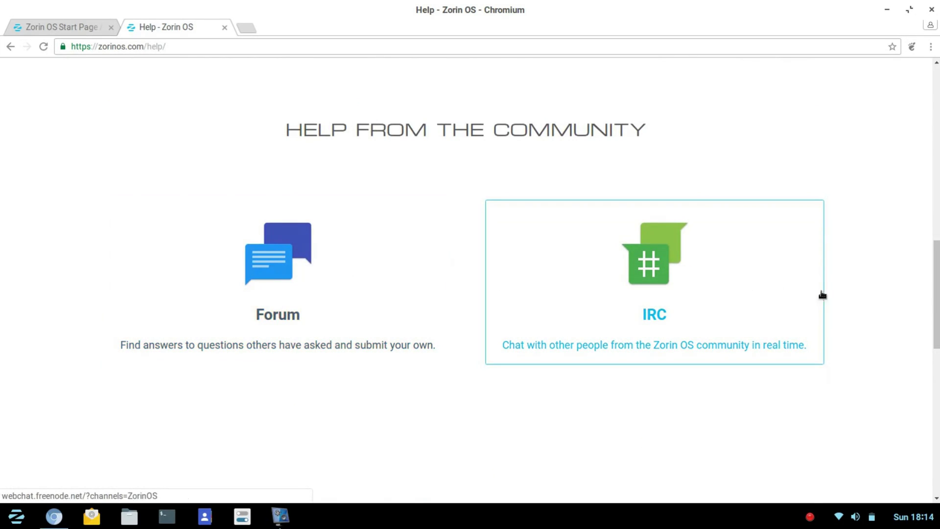
pyautogui.scroll(6, 814, 273)
pyautogui.scroll(7, 671, 267)
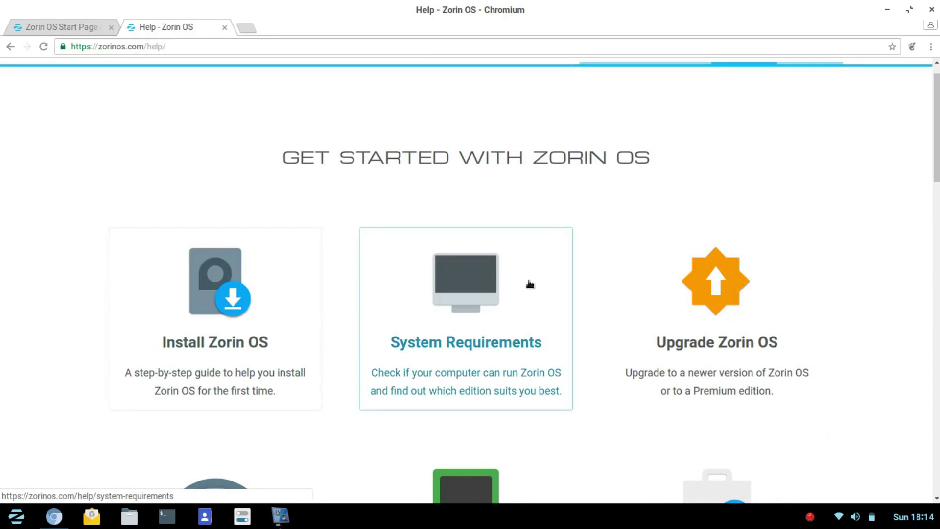
pyautogui.scroll(-4, 817, 172)
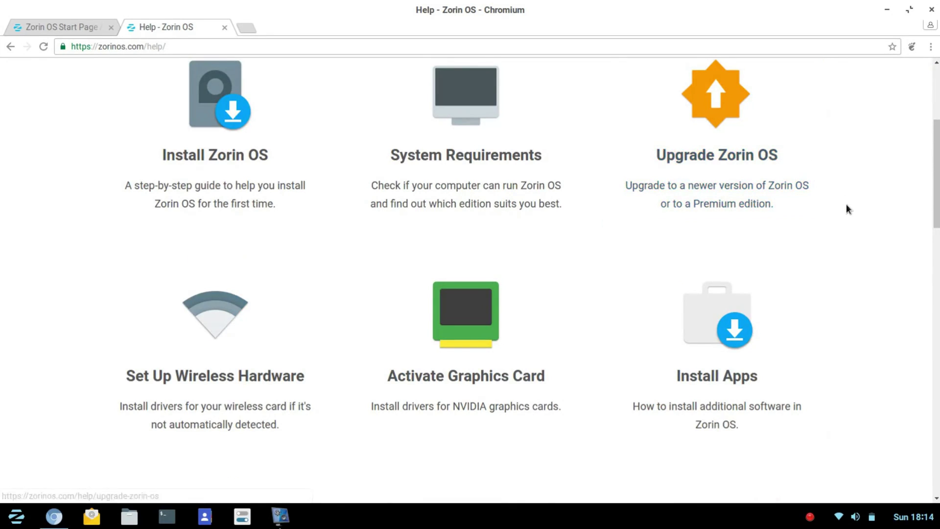
pyautogui.scroll(5, 846, 203)
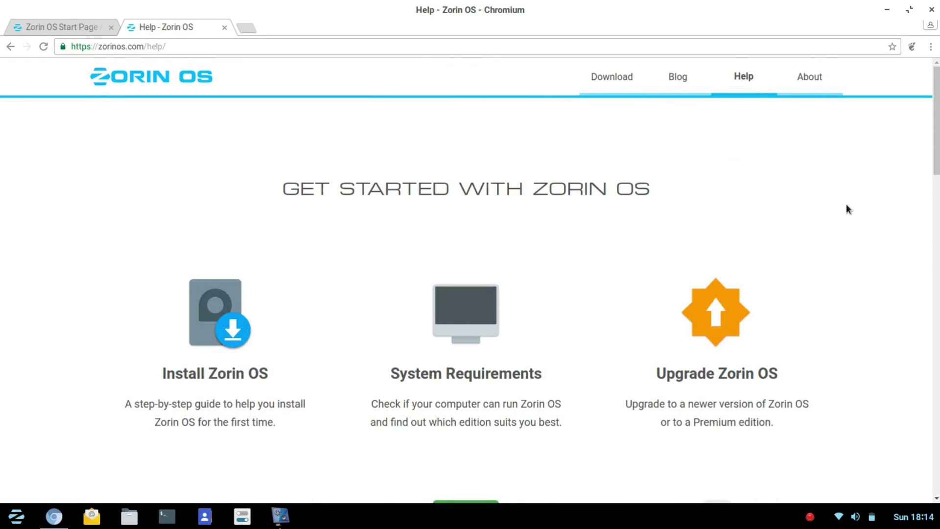
# Step: Close Chromium and list the Wine apps (Configure Wine, PlayOnLinux, Winetricks) in the start menu
pyautogui.click(932, 10)
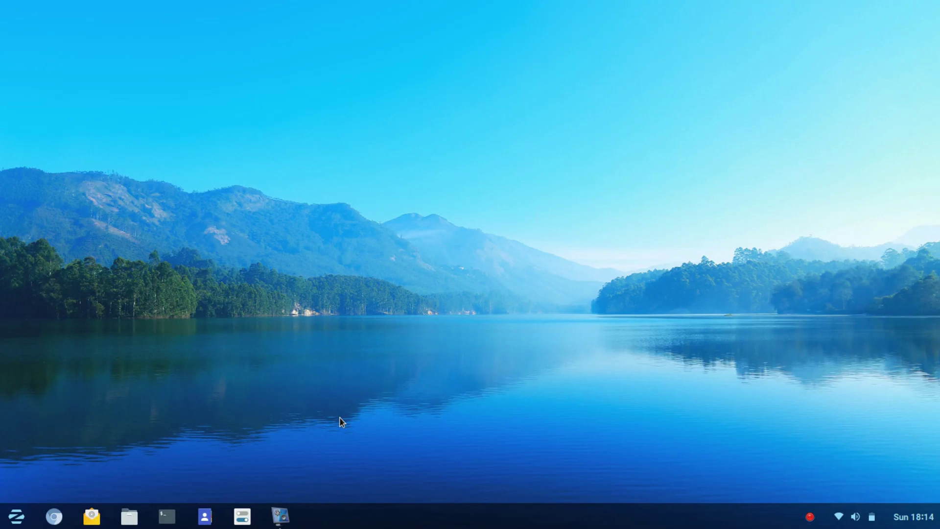
pyautogui.click(16, 514)
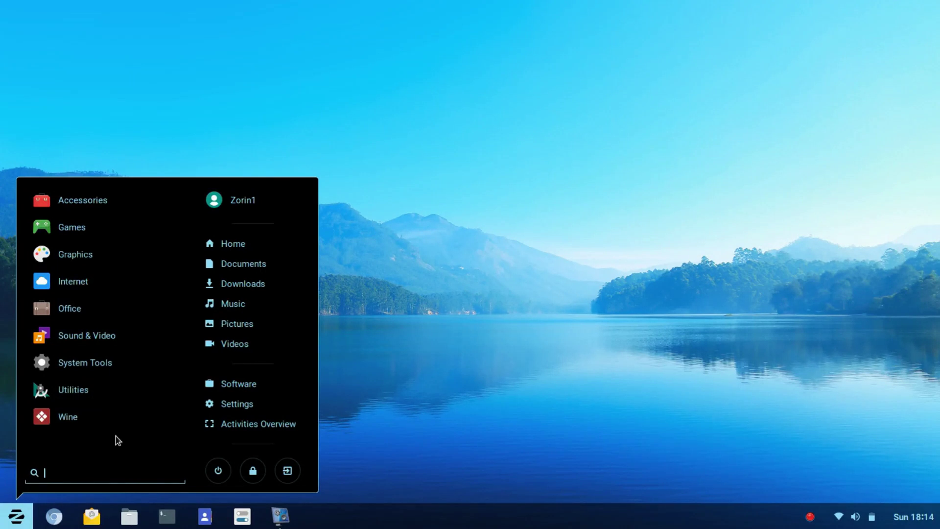
pyautogui.click(74, 421)
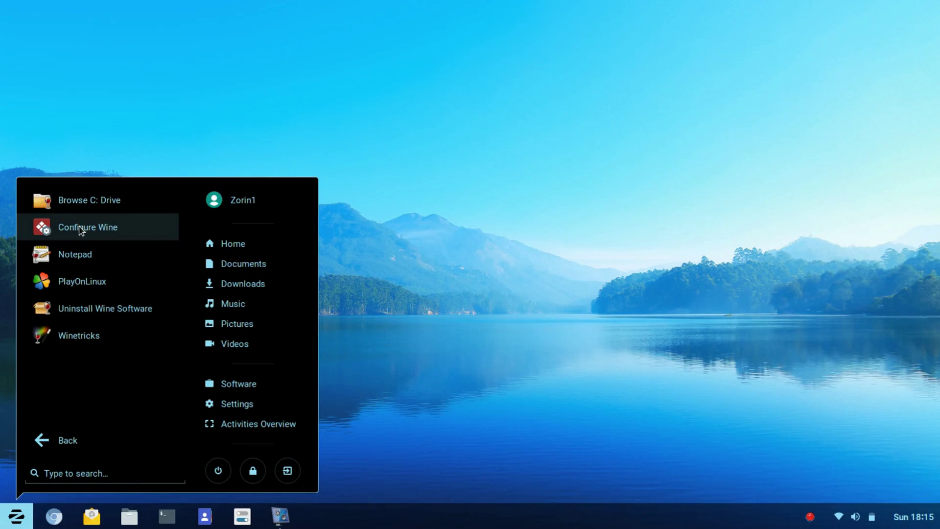
# Step: Browse the Accessories and Games categories in the app menu
pyautogui.click(67, 441)
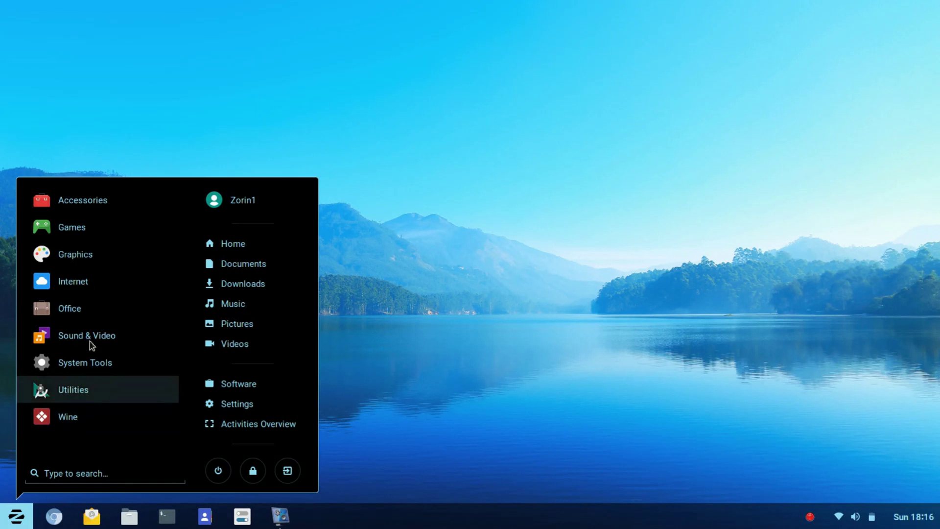
pyautogui.click(84, 195)
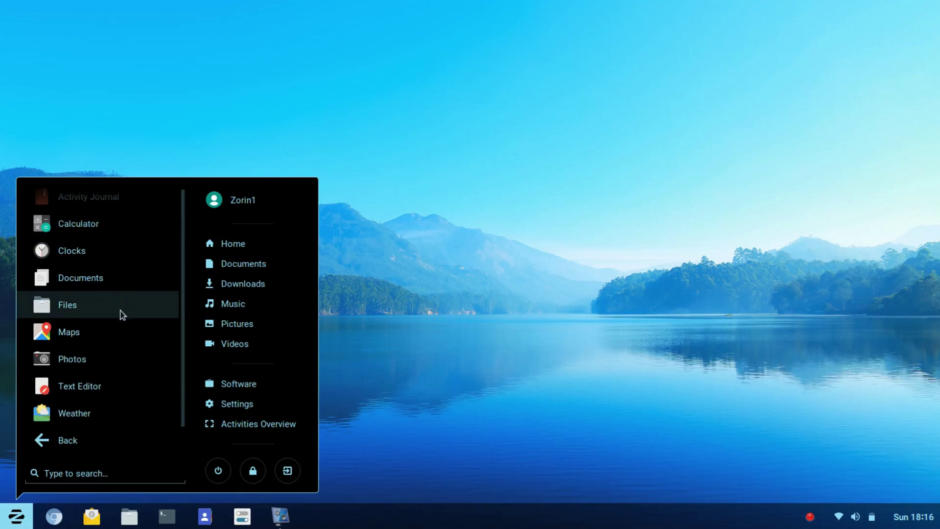
pyautogui.click(65, 441)
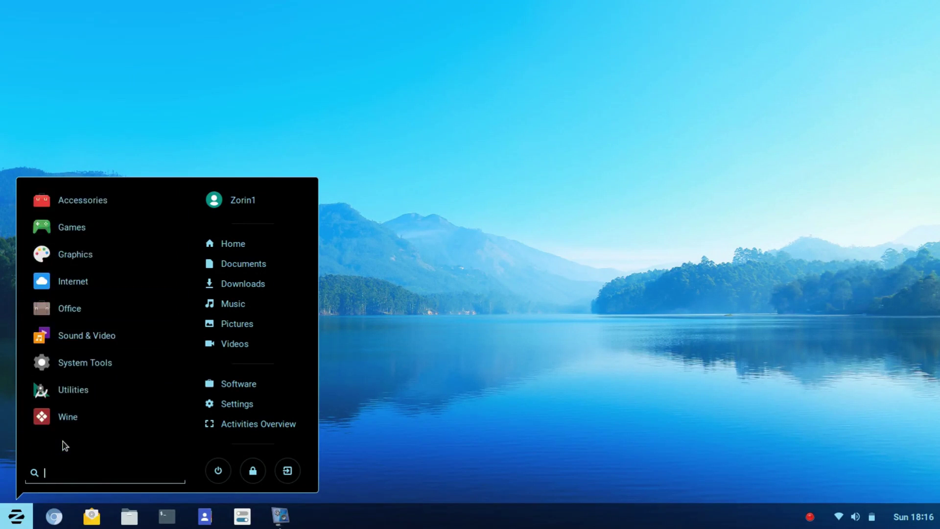
pyautogui.click(72, 226)
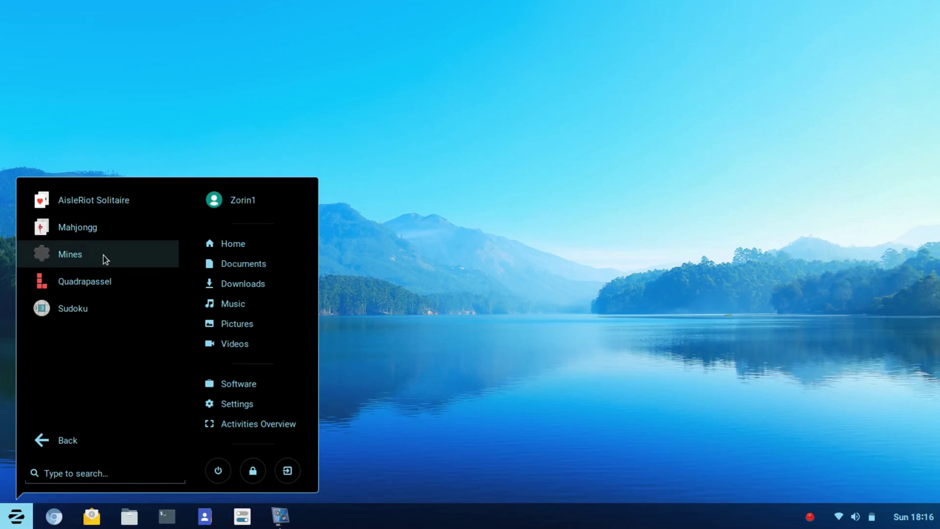
pyautogui.click(47, 440)
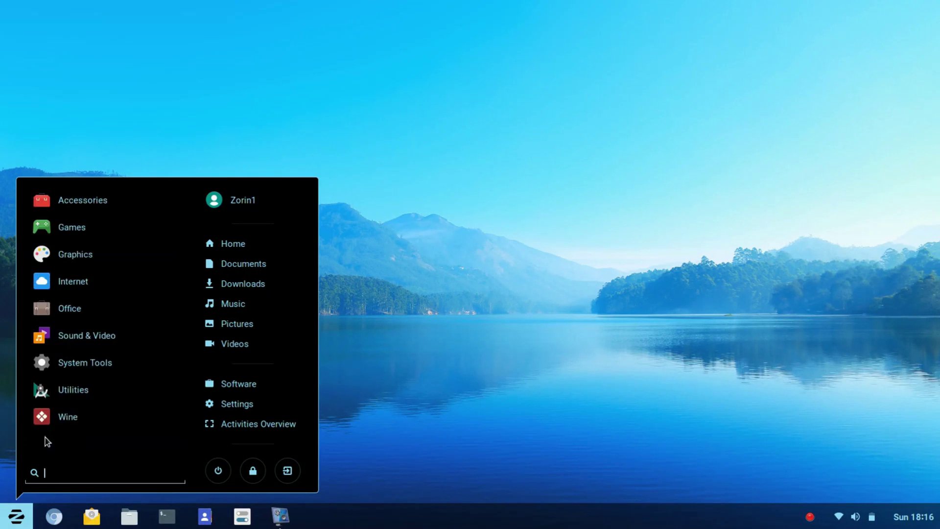
# Step: Browse Graphics, then list the Internet apps, including Chromium, Firefox and Zorin Web Browser Manager
pyautogui.click(76, 259)
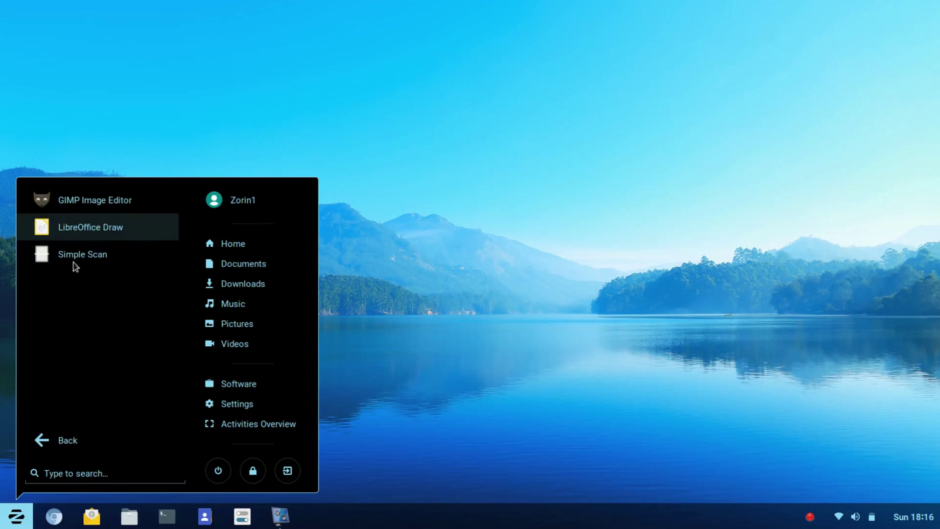
pyautogui.click(43, 441)
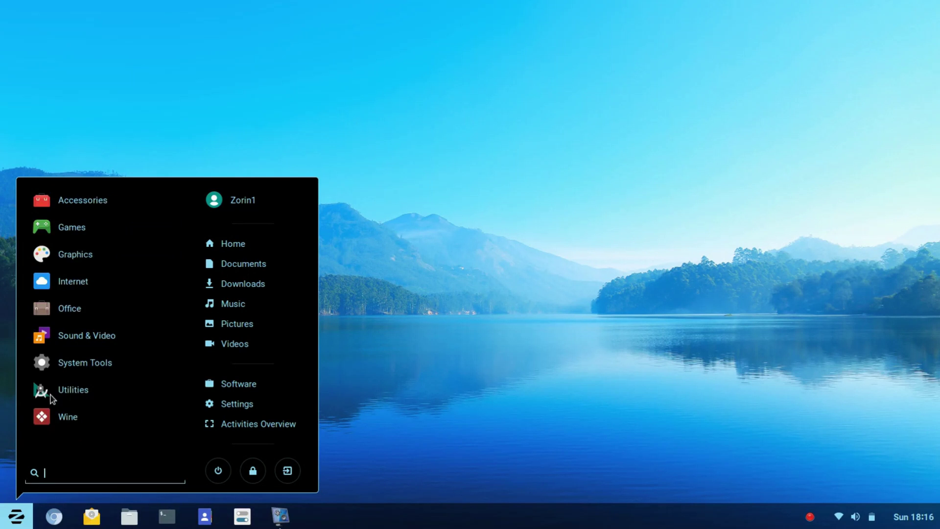
pyautogui.click(60, 281)
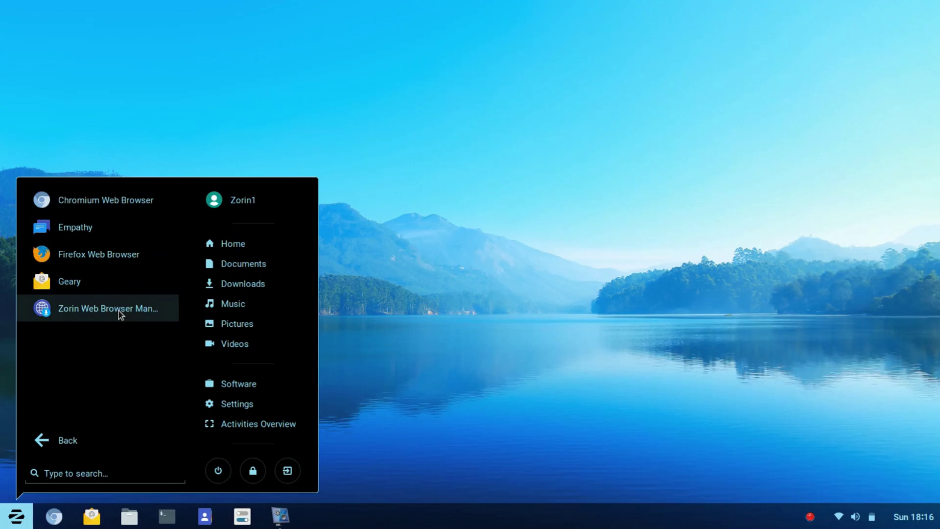
# Step: Launch Zorin Web Browser Manager and move its window higher on screen
pyautogui.click(139, 309)
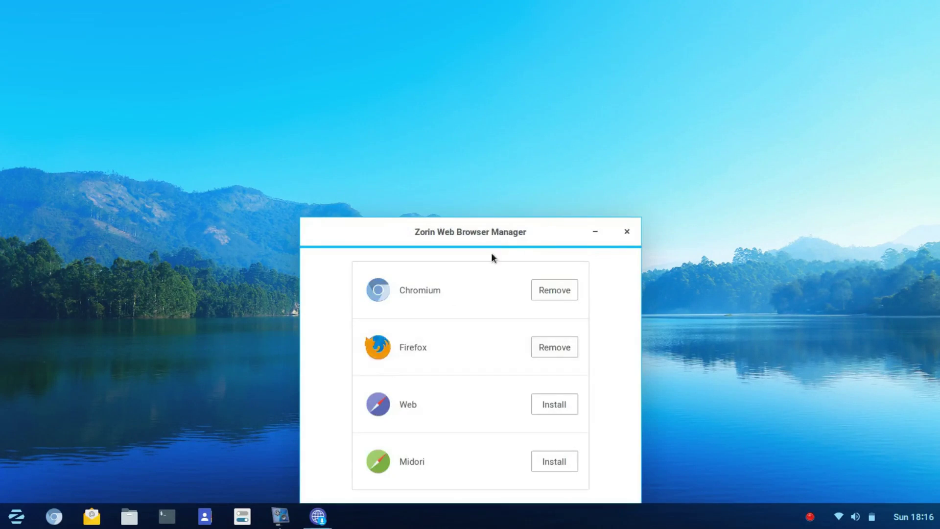
pyautogui.moveTo(519, 236); pyautogui.dragTo(521, 149)
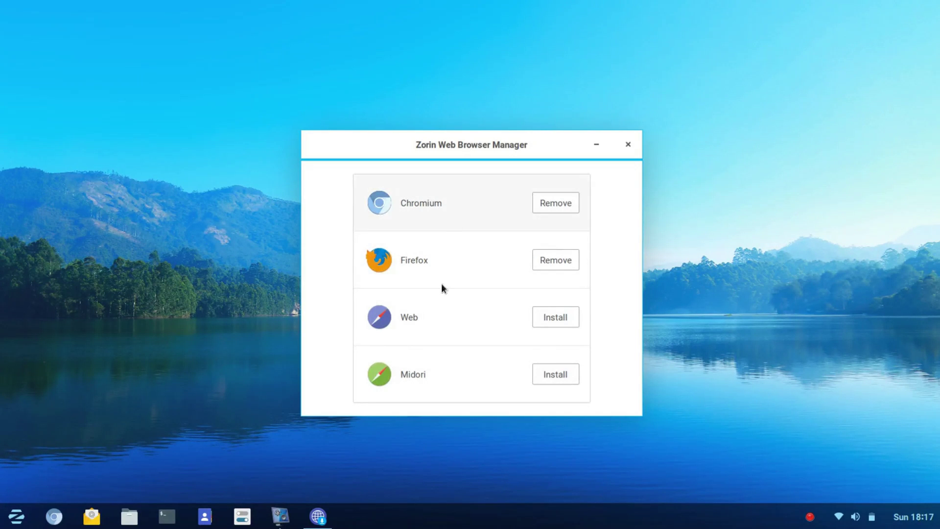
# Step: Close the browser manager and browse the Office apps in the menu
pyautogui.click(628, 144)
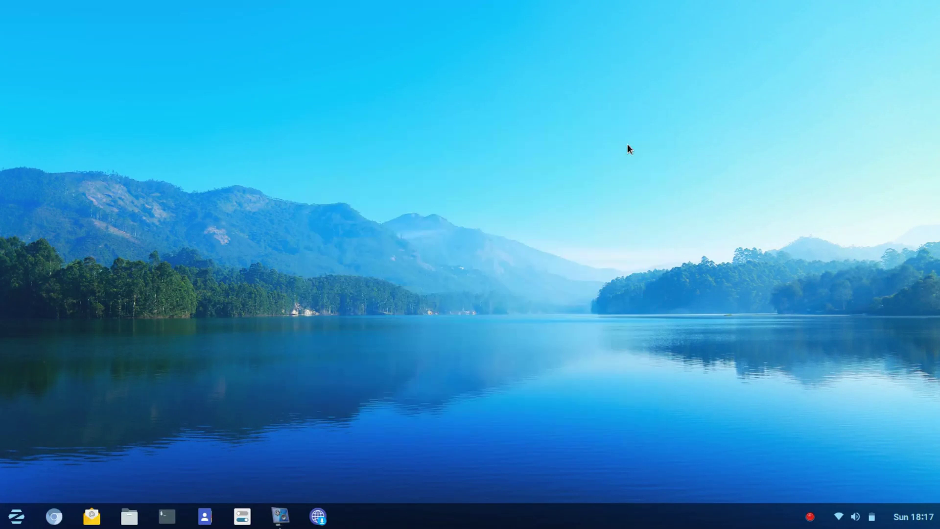
pyautogui.click(16, 519)
pyautogui.click(67, 314)
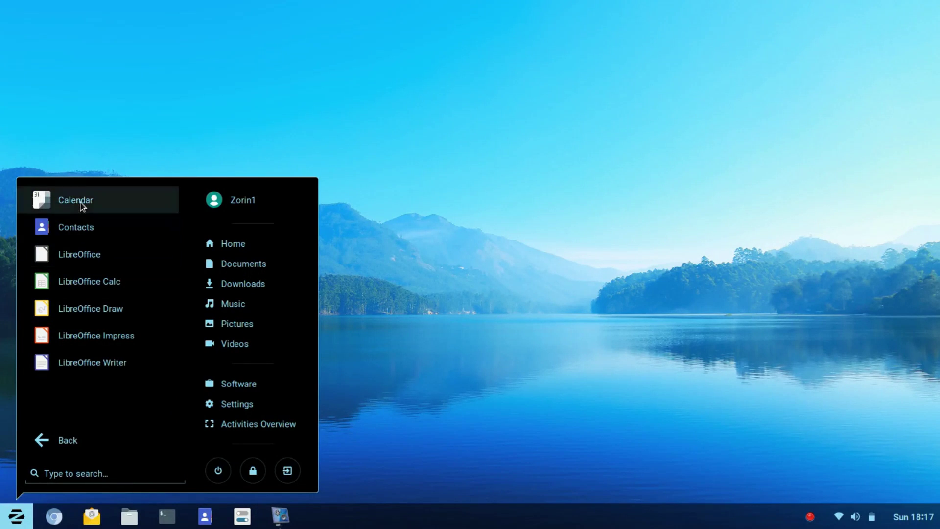
pyautogui.click(44, 446)
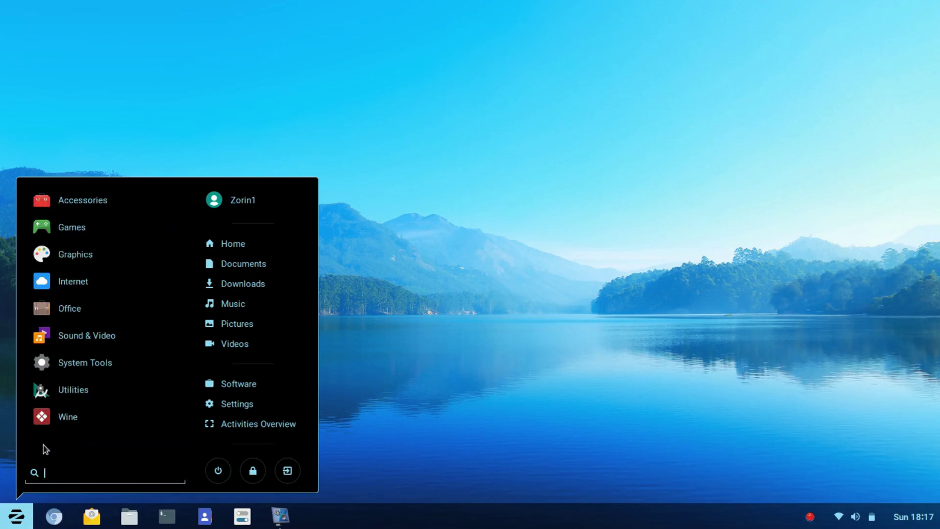
# Step: Browse Sound & Video, then list the System Tools apps
pyautogui.click(62, 340)
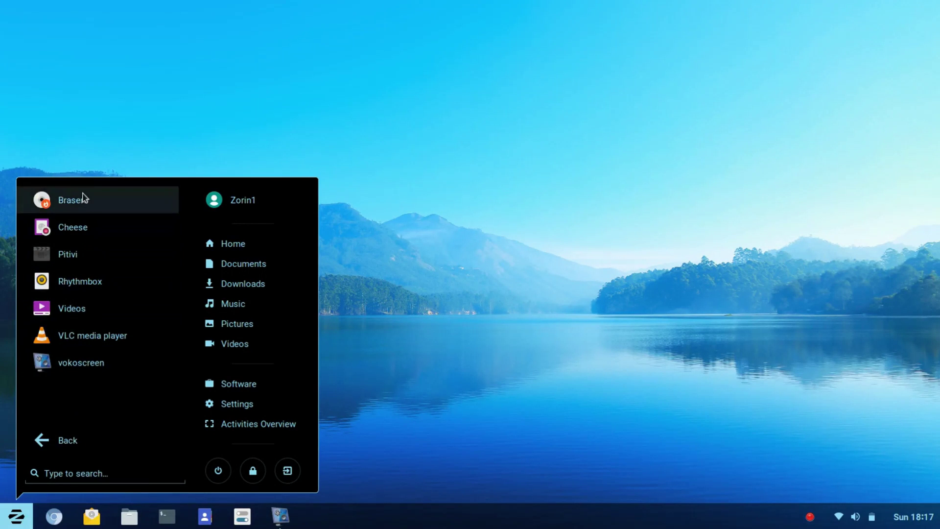
pyautogui.click(46, 443)
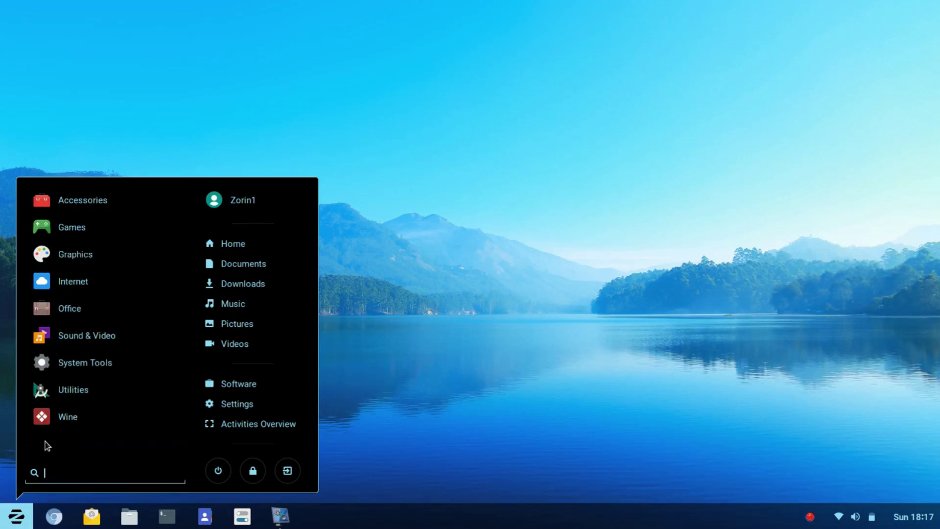
pyautogui.click(82, 363)
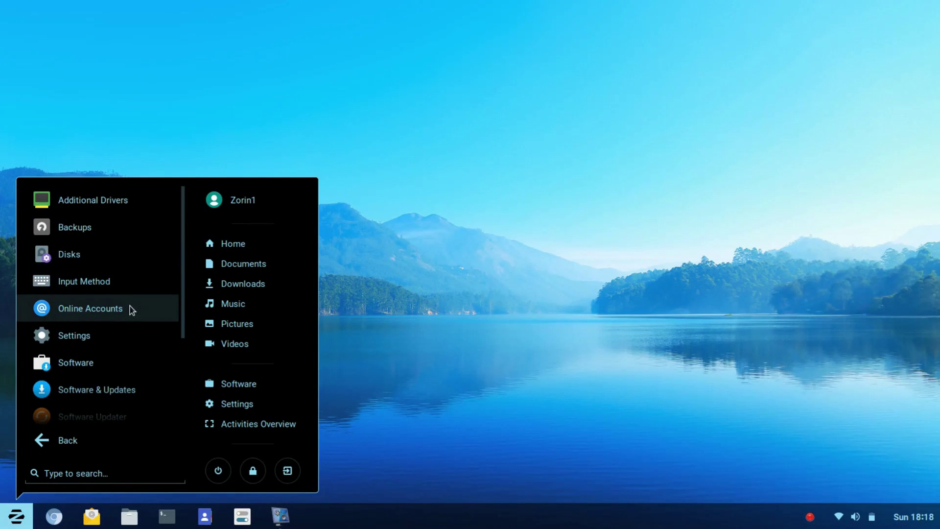
pyautogui.scroll(-2, 131, 310)
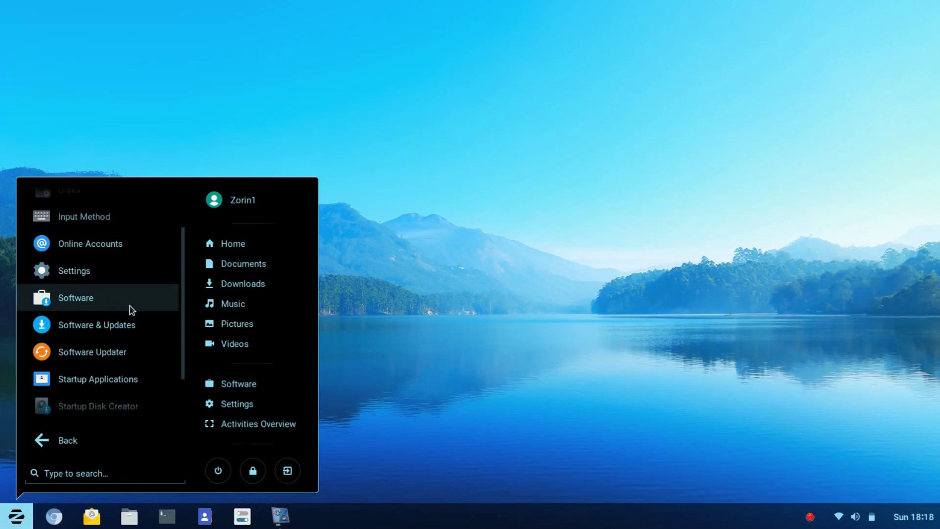
# Step: Open Startup Applications to review its four extra programs, then close it
pyautogui.click(113, 374)
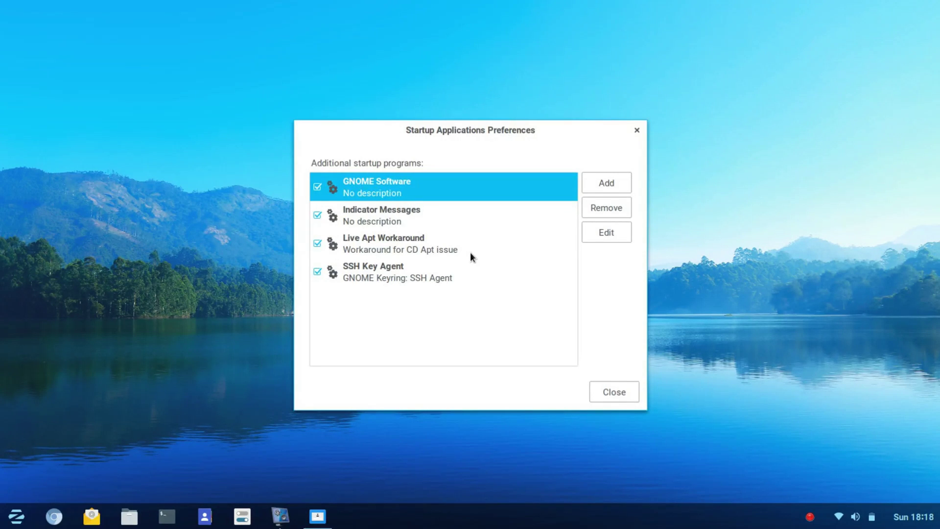
pyautogui.click(637, 129)
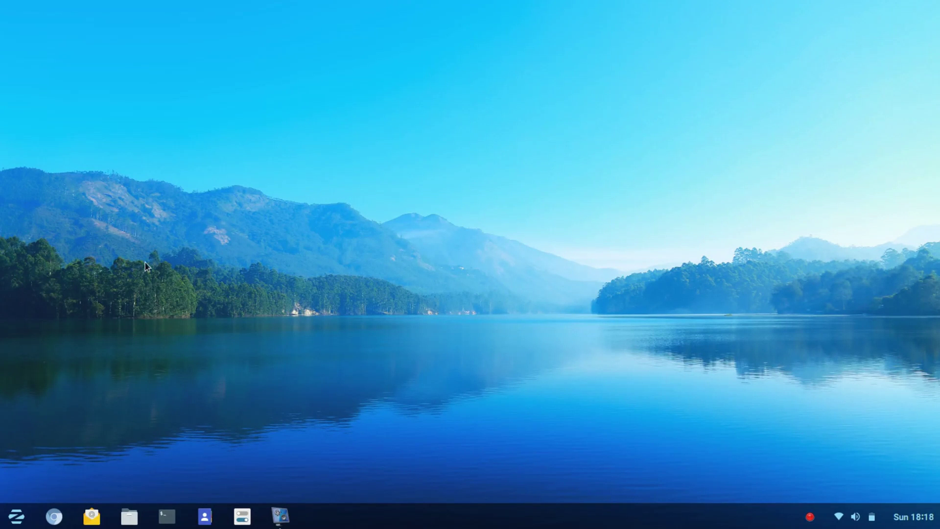
# Step: Start Windows Wireless Drivers from System Tools, bringing up the ndisgtk password prompt
pyautogui.click(16, 516)
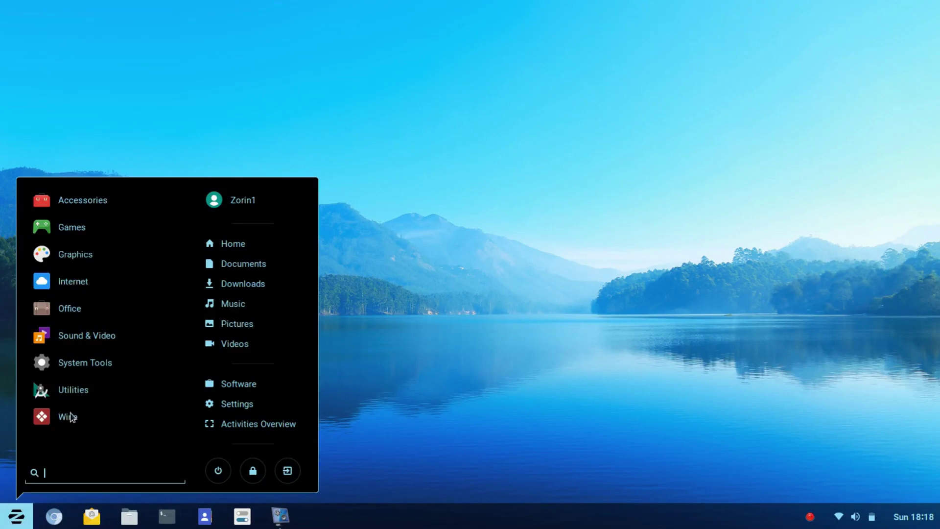
pyautogui.click(94, 363)
pyautogui.scroll(-5, 105, 341)
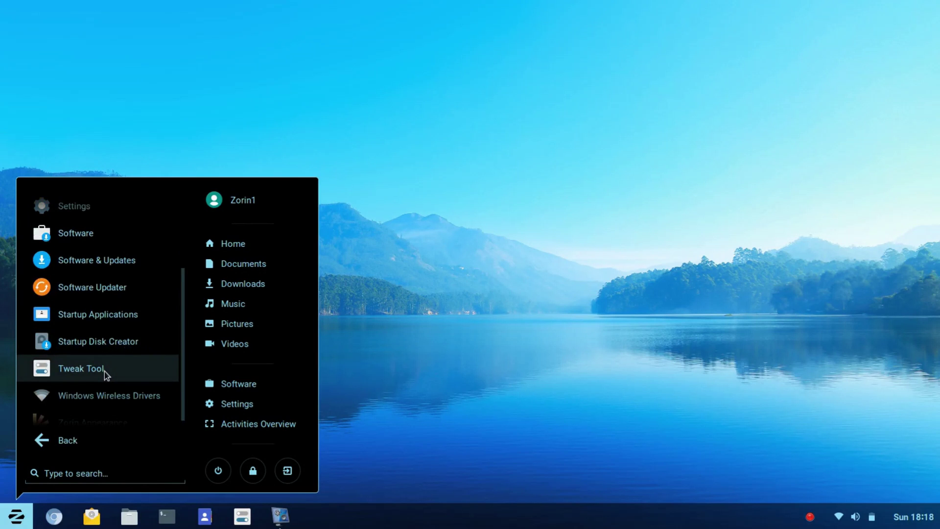
pyautogui.scroll(-1, 104, 371)
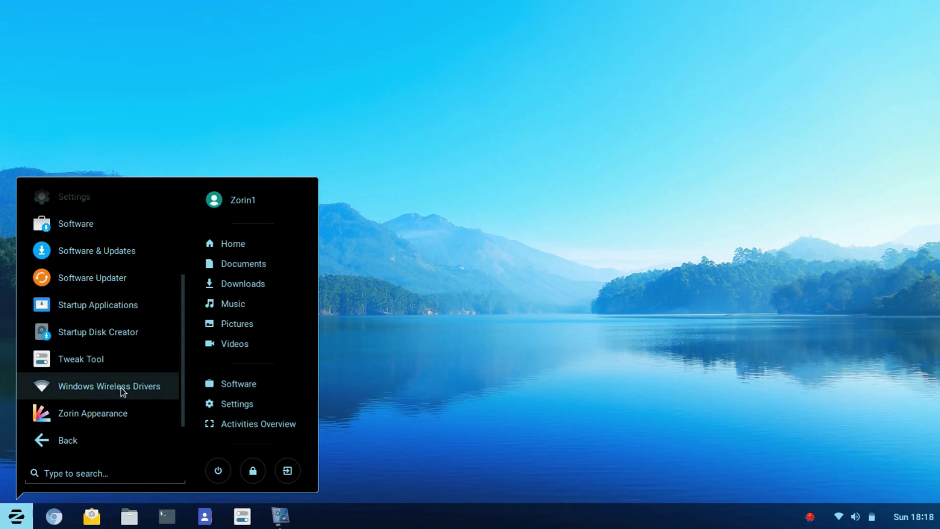
pyautogui.click(123, 387)
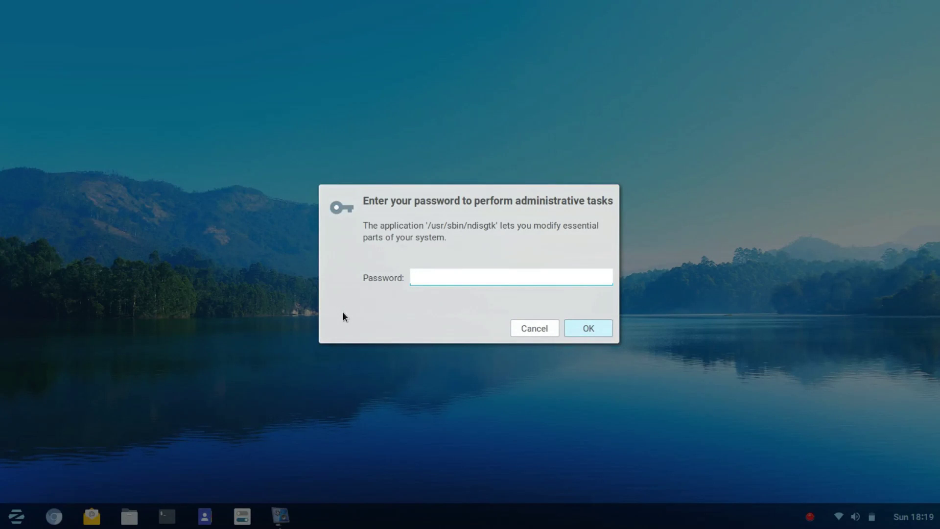
# Step: Enter the administrator password, check the empty Wireless Network Drivers list, then close it
pyautogui.write('••••••••')
pyautogui.press('Return')
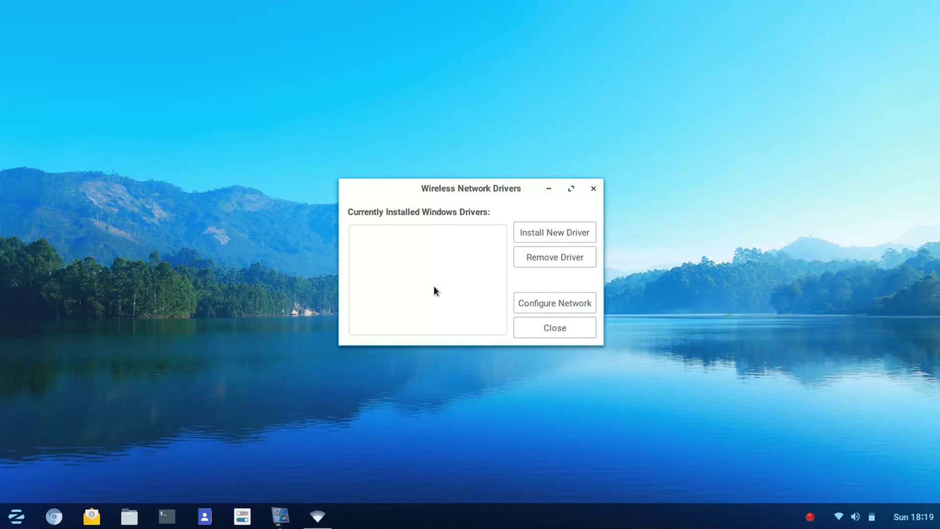
pyautogui.click(594, 189)
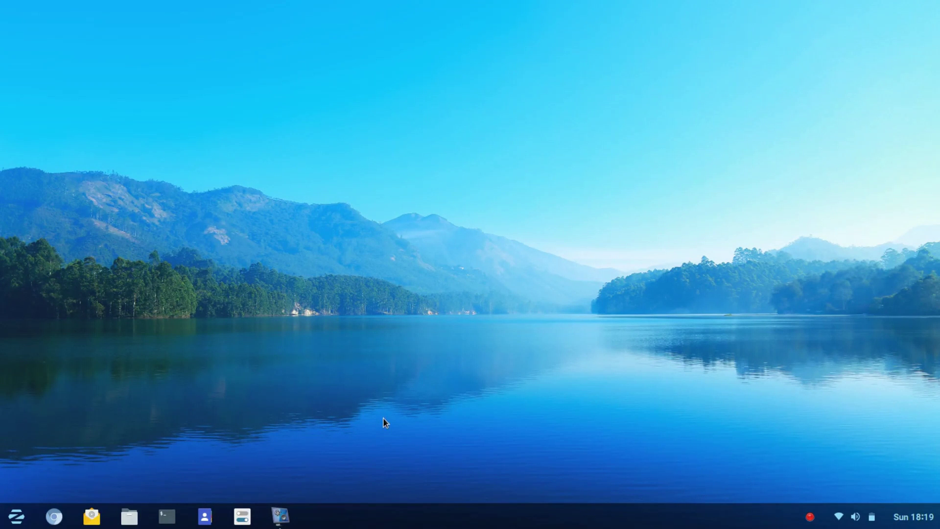
# Step: Start Tweak Tool from System Tools, opening on its Appearance page
pyautogui.click(18, 519)
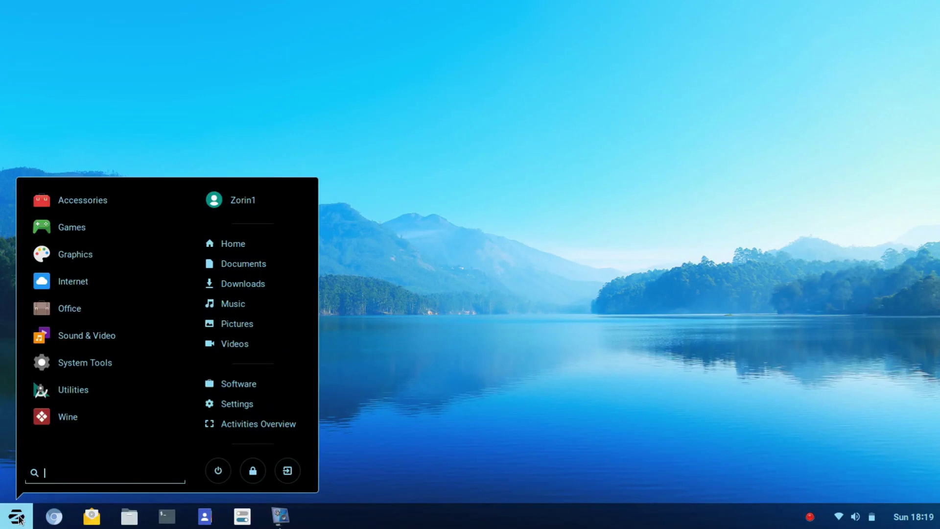
pyautogui.click(86, 364)
pyautogui.scroll(-5, 87, 366)
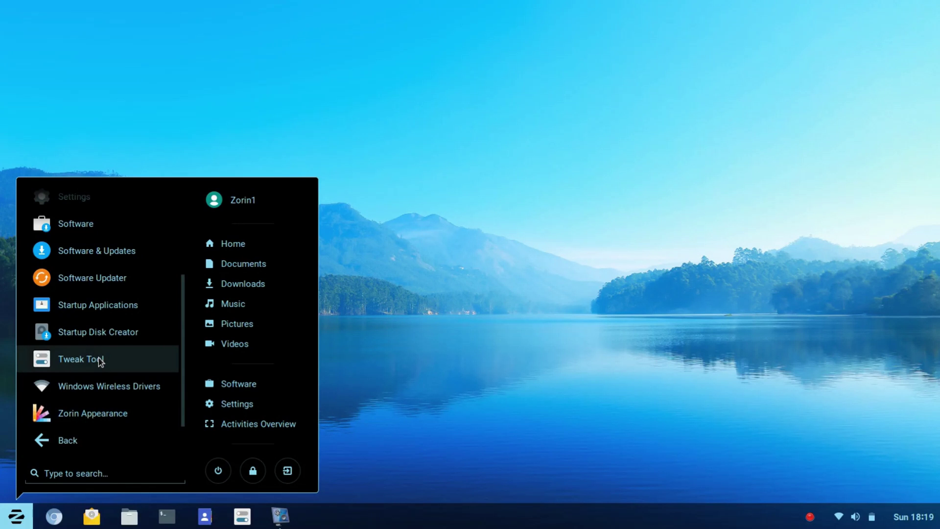
pyautogui.click(100, 360)
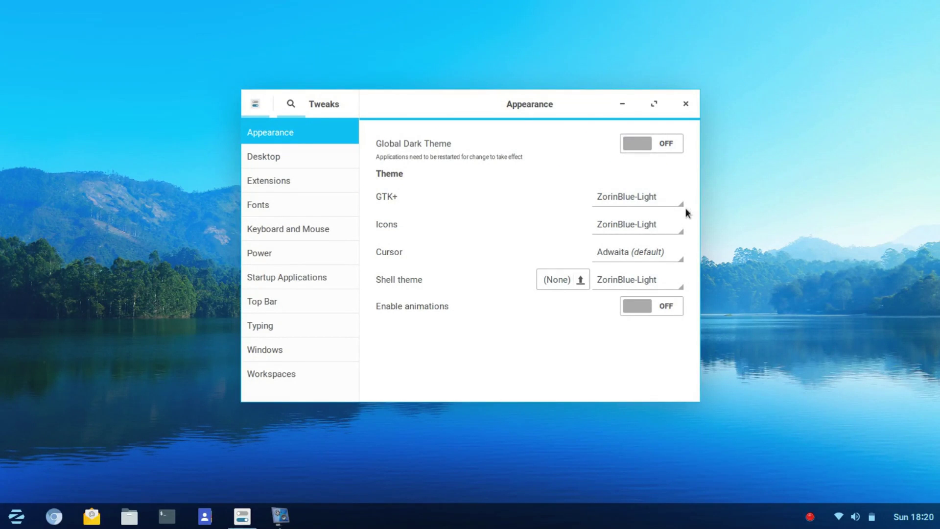
pyautogui.click(672, 200)
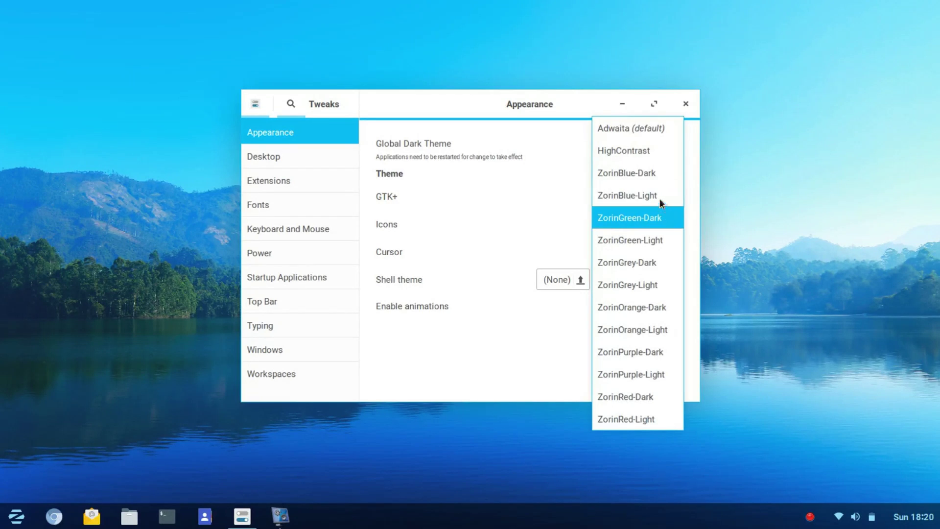
pyautogui.click(460, 201)
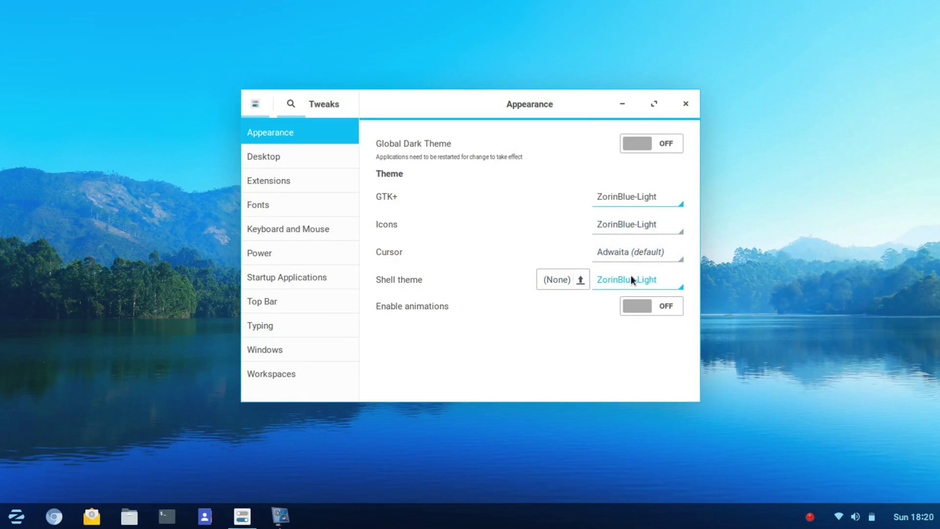
# Step: Scroll through the shell extensions on Tweak Tool's Extensions page, then close Tweak Tool
pyautogui.click(292, 183)
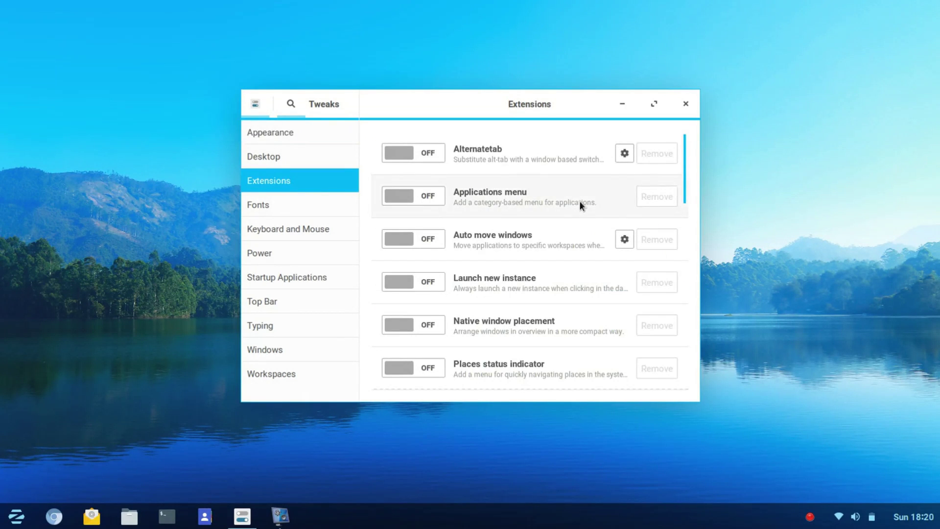
pyautogui.scroll(-9, 580, 200)
pyautogui.scroll(-7, 579, 201)
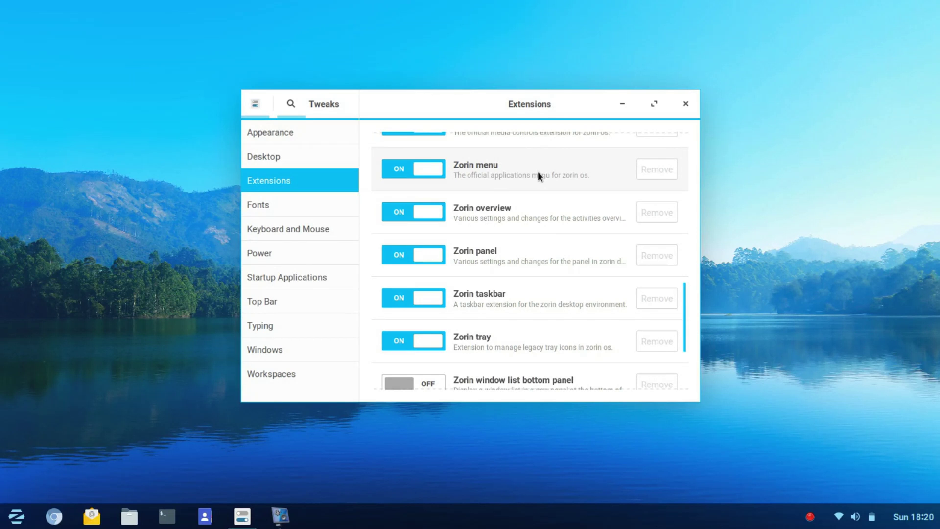
pyautogui.scroll(-5, 538, 173)
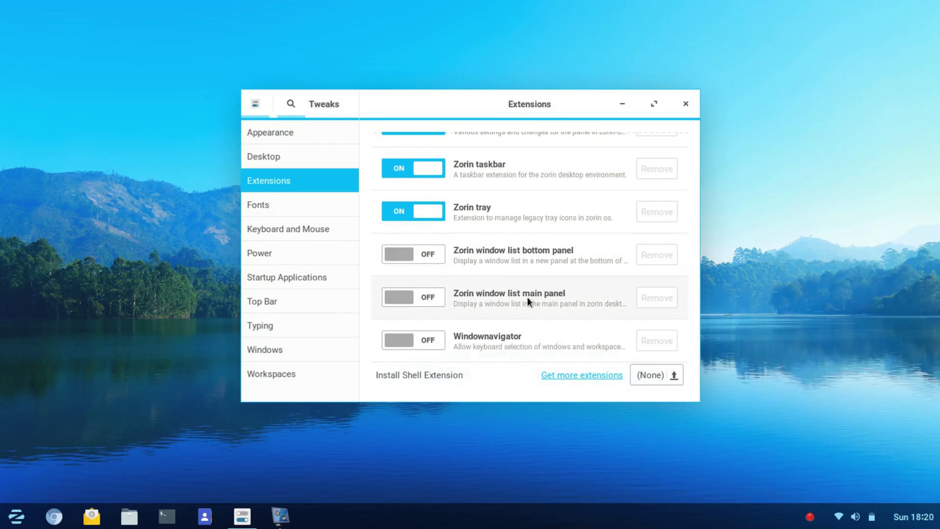
pyautogui.scroll(3, 527, 296)
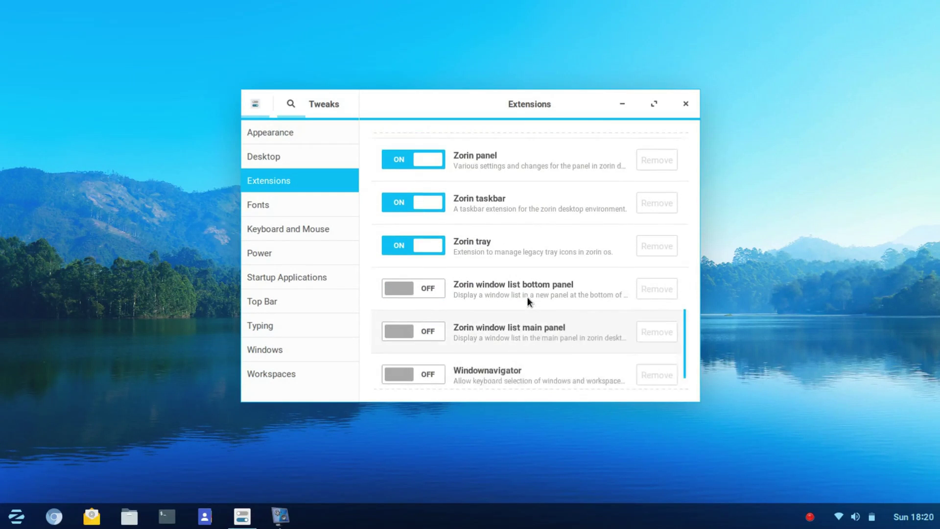
pyautogui.scroll(-3, 527, 297)
pyautogui.scroll(3, 527, 297)
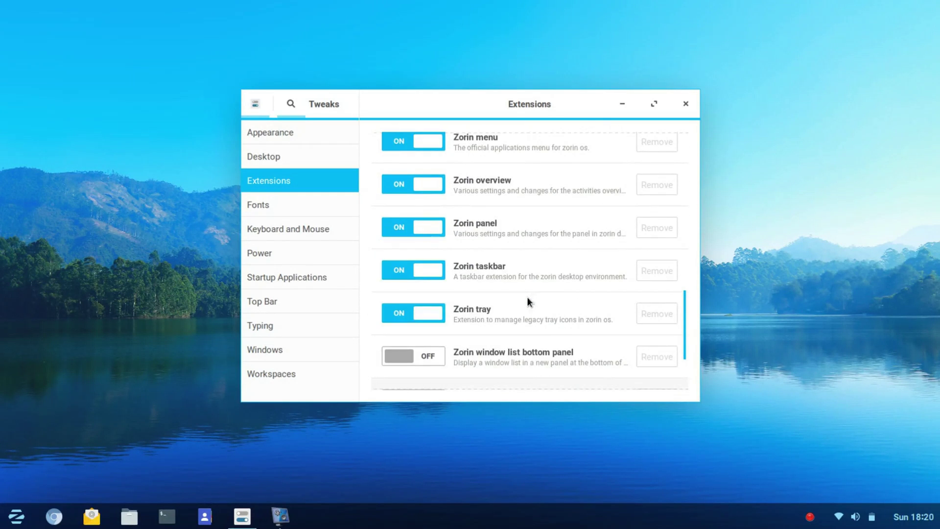
pyautogui.scroll(3, 527, 297)
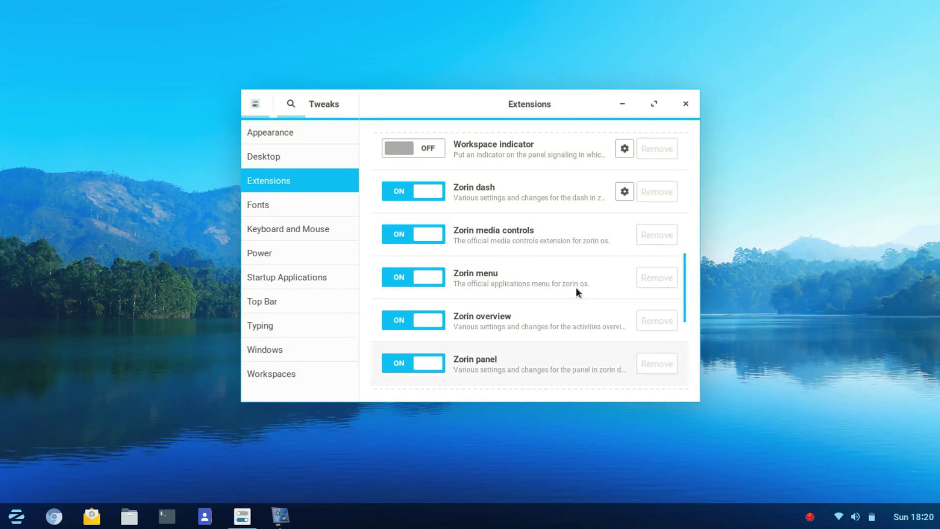
pyautogui.click(686, 105)
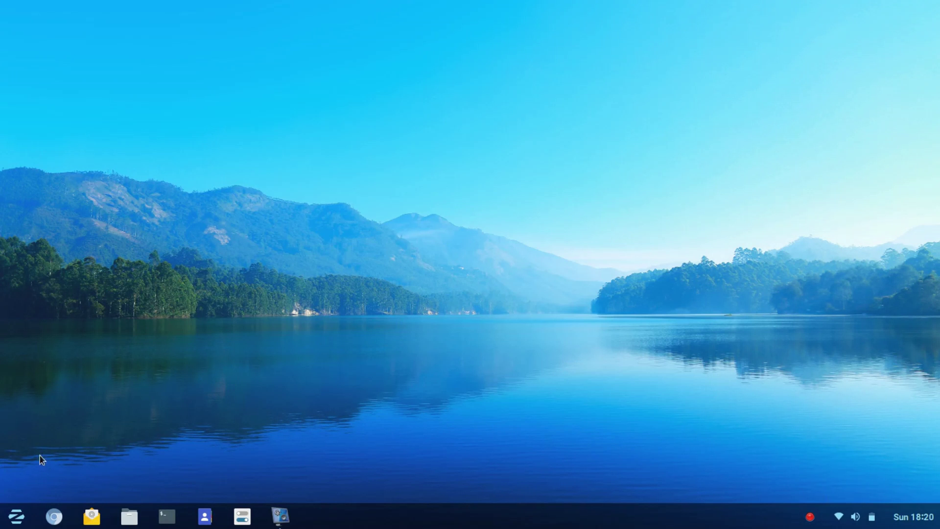
pyautogui.click(17, 522)
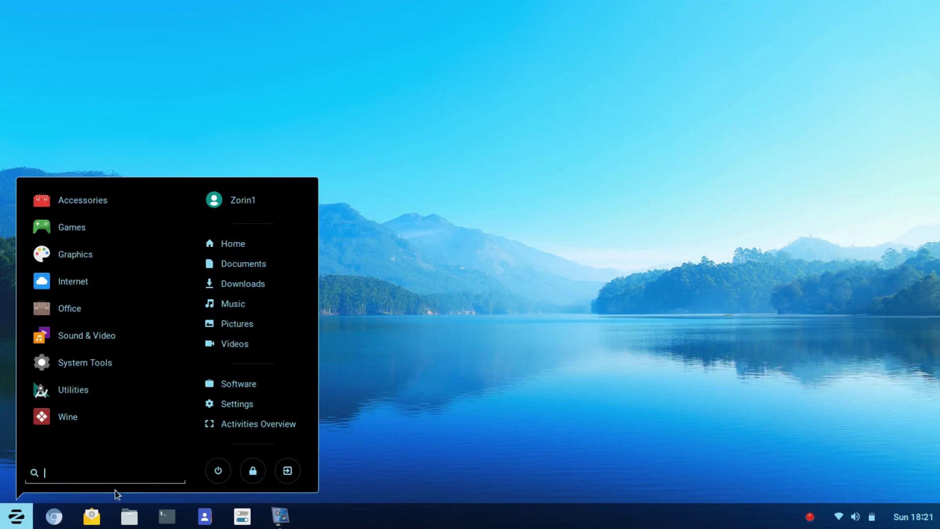
pyautogui.click(249, 387)
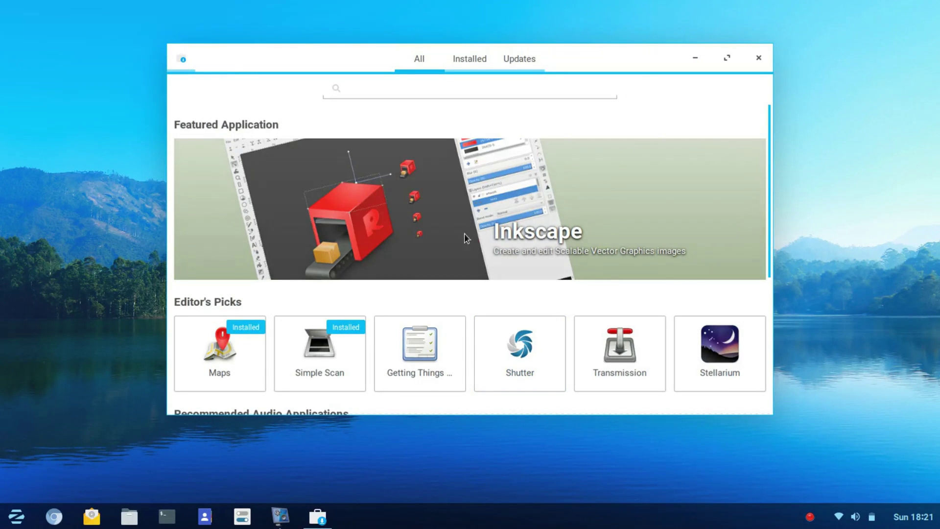
pyautogui.scroll(-5, 632, 128)
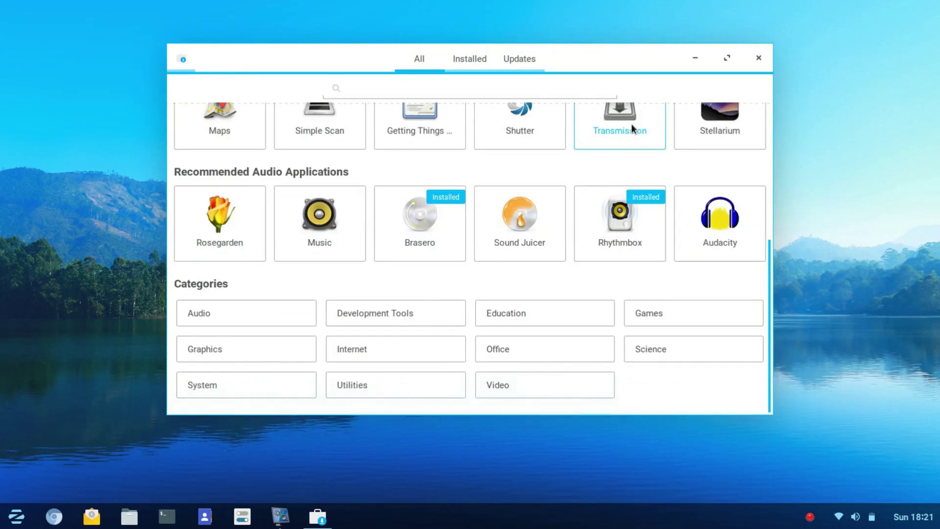
pyautogui.scroll(5, 630, 123)
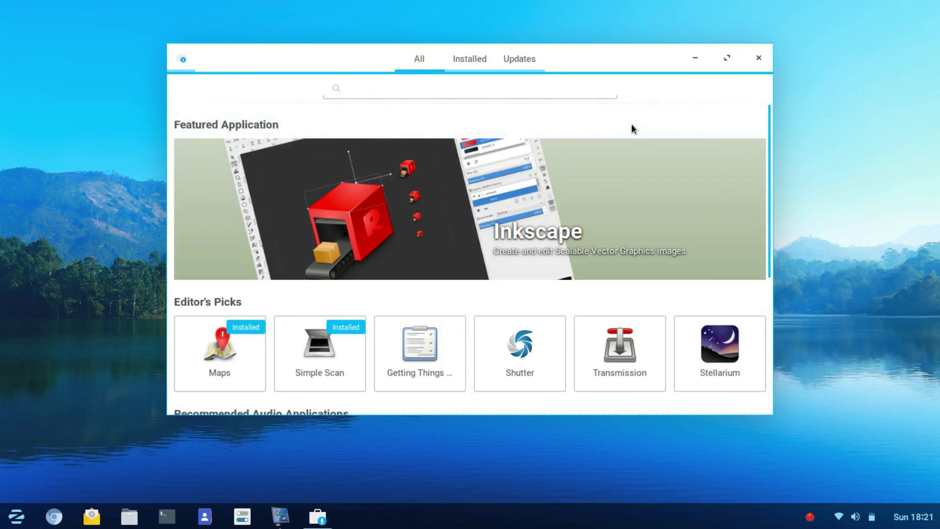
pyautogui.scroll(-5, 631, 123)
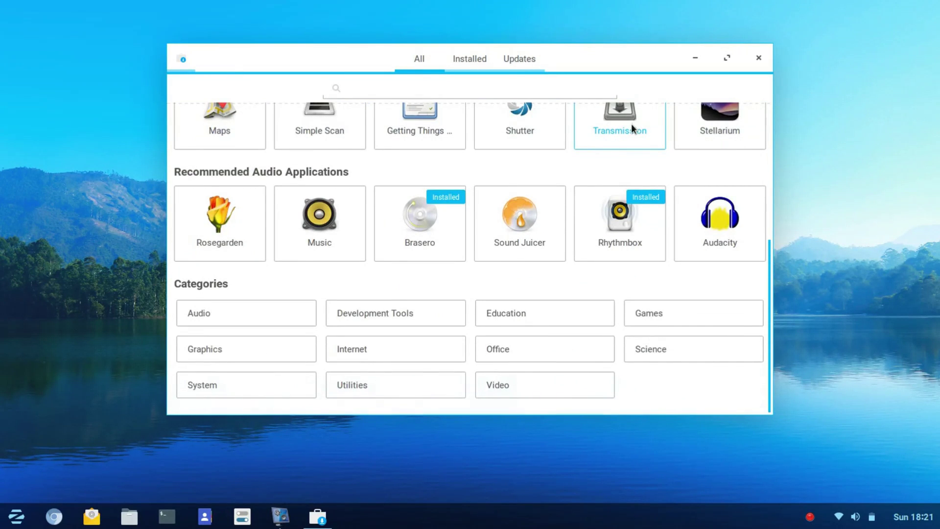
pyautogui.scroll(5, 631, 123)
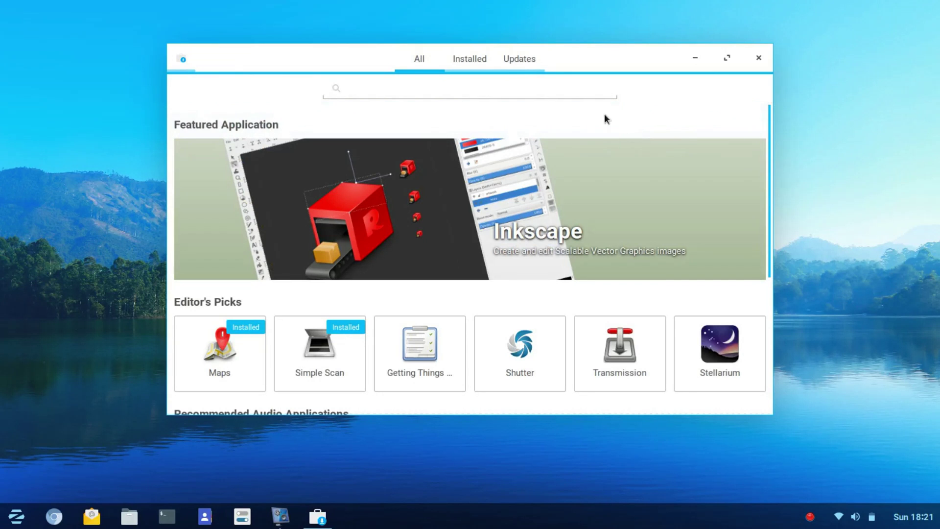
pyautogui.click(476, 61)
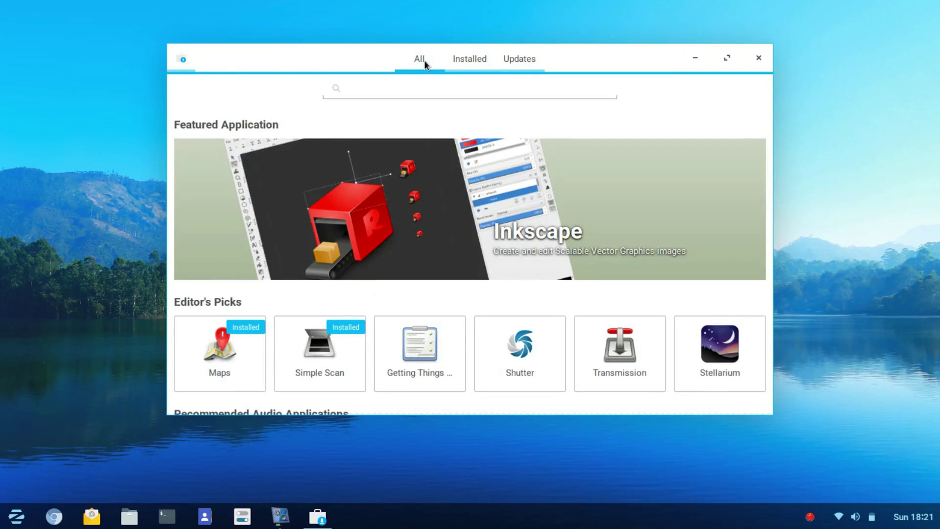
pyautogui.scroll(-5, 634, 131)
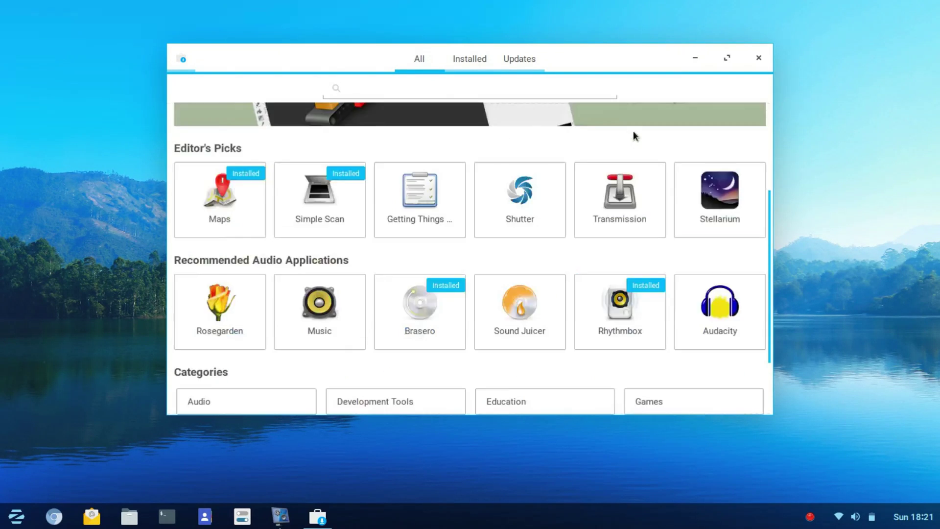
pyautogui.scroll(5, 633, 131)
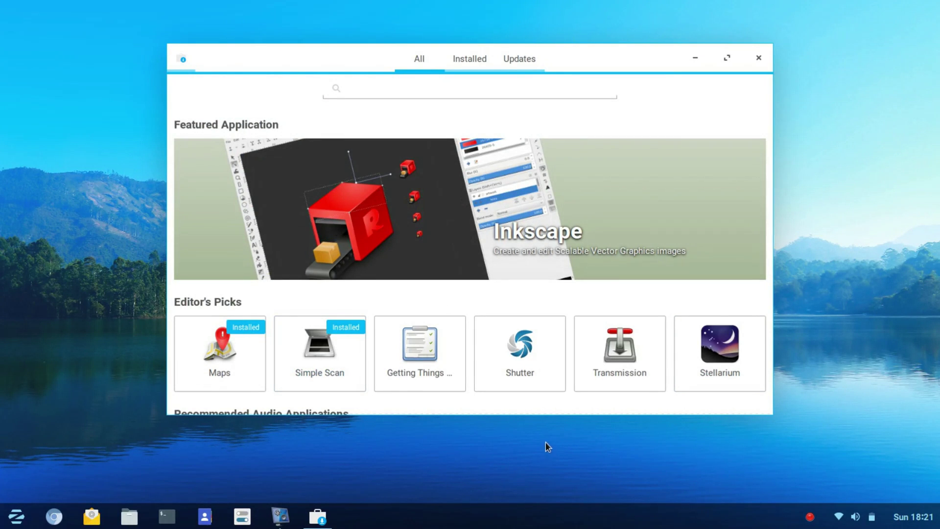
pyautogui.click(759, 58)
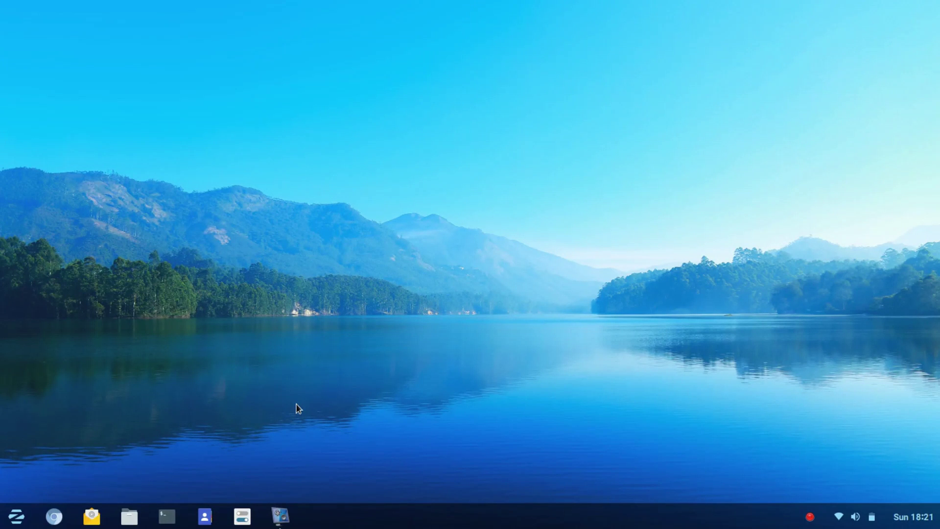
pyautogui.click(19, 518)
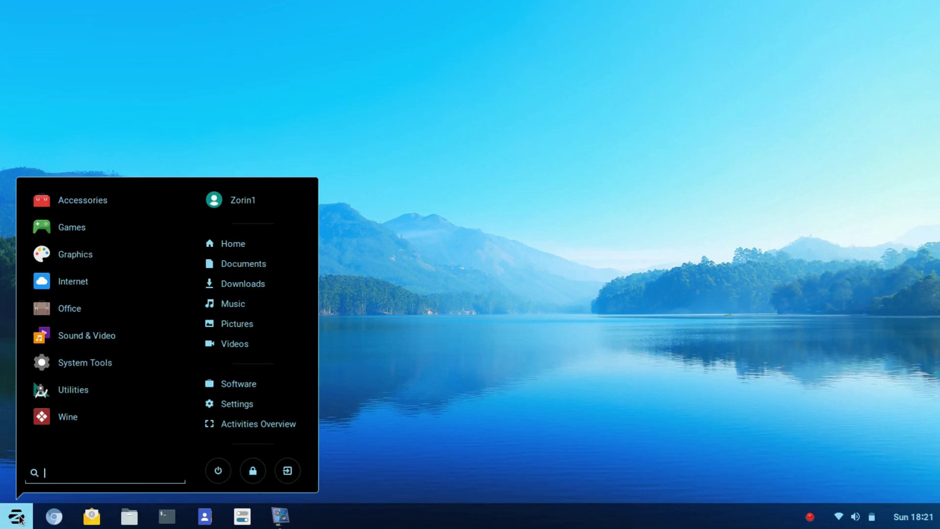
pyautogui.click(19, 518)
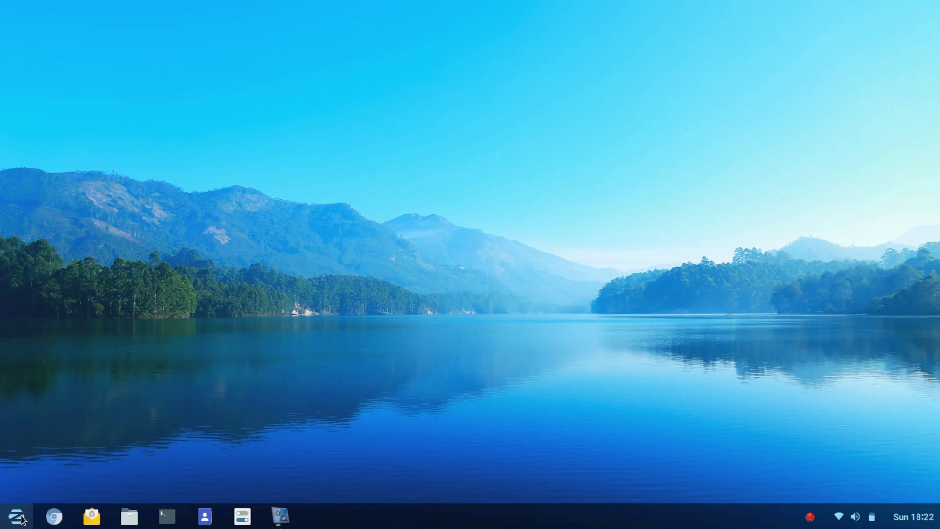
pyautogui.click(17, 516)
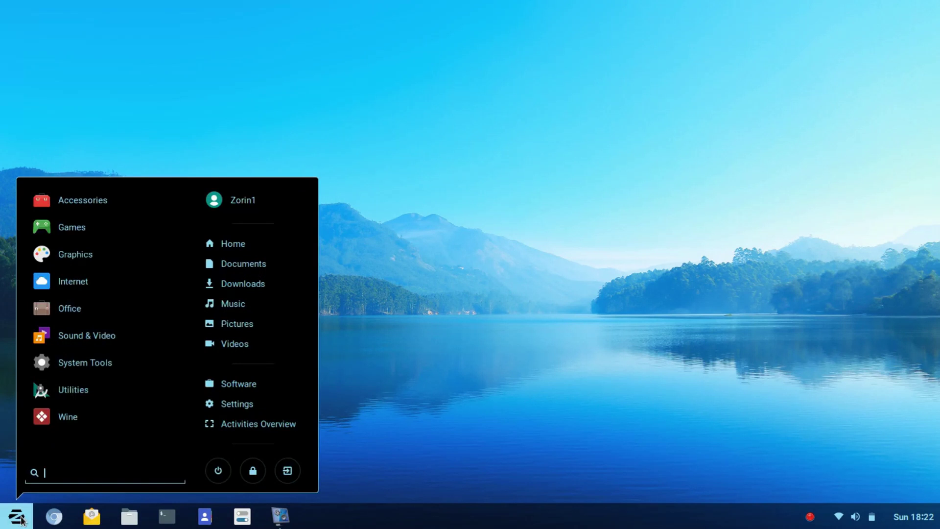
pyautogui.click(237, 405)
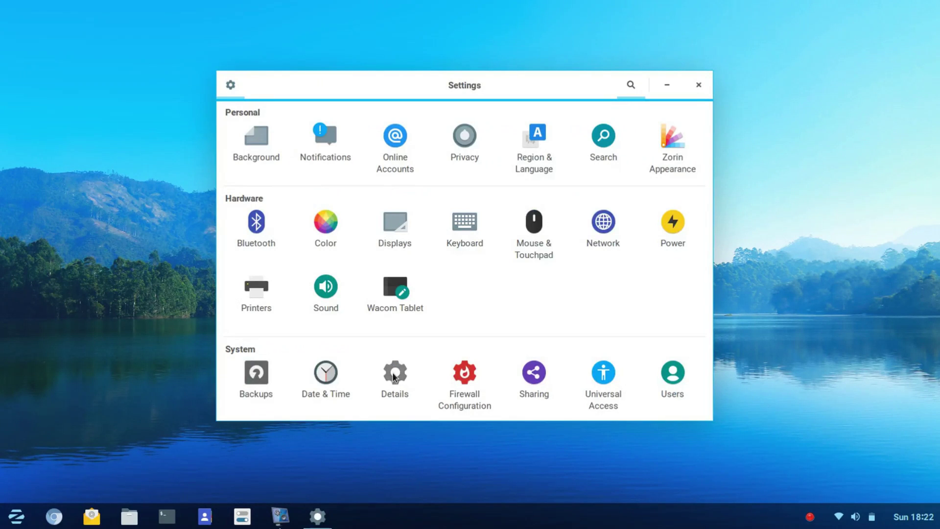
pyautogui.click(393, 377)
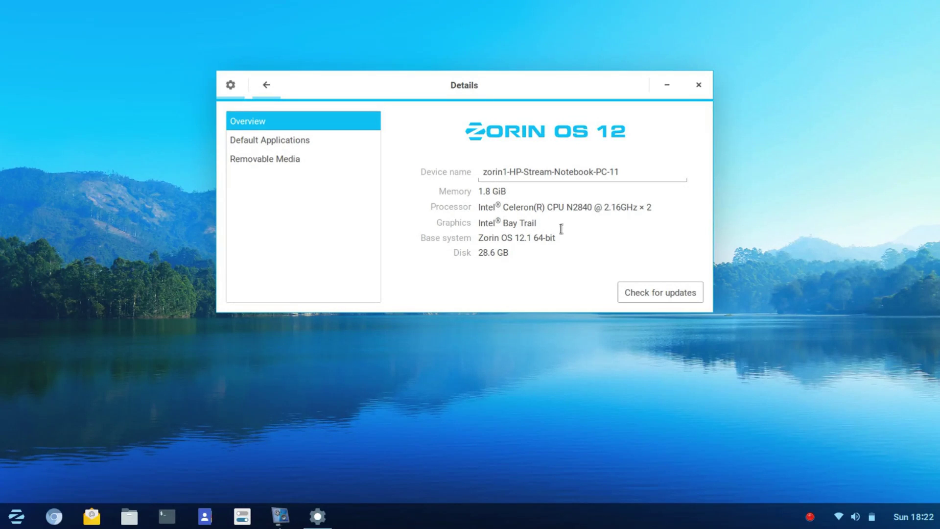
pyautogui.click(698, 86)
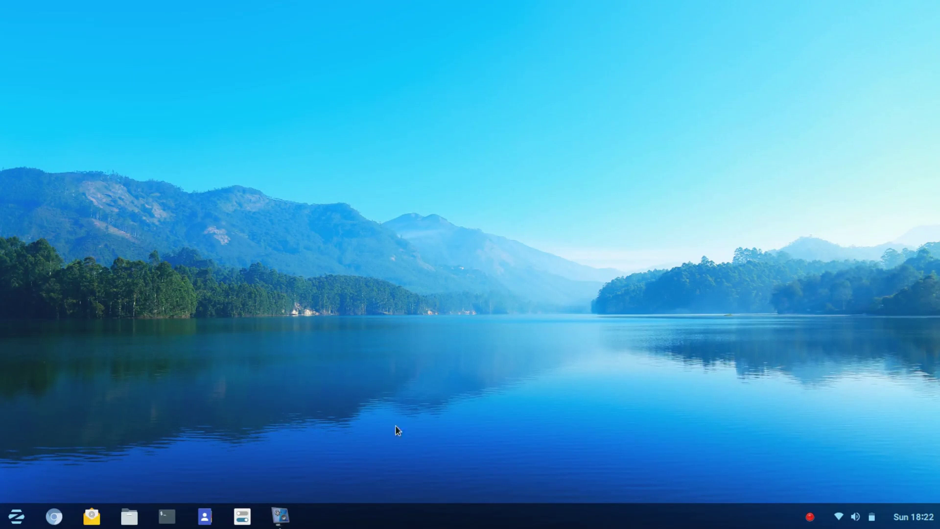
pyautogui.click(14, 527)
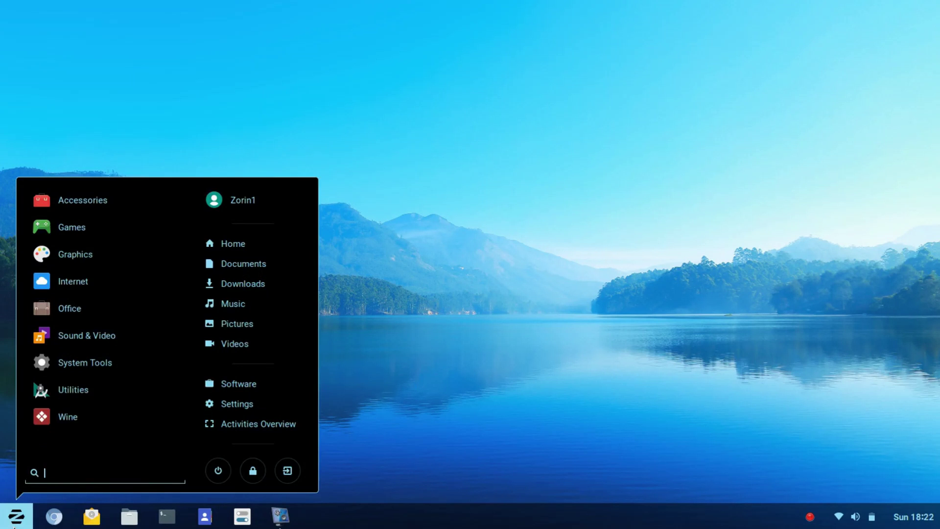
pyautogui.click(15, 526)
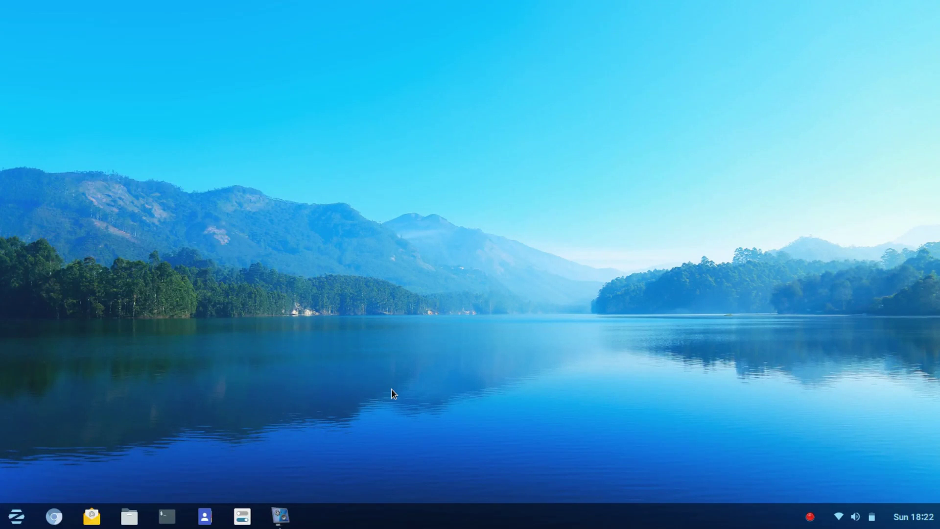